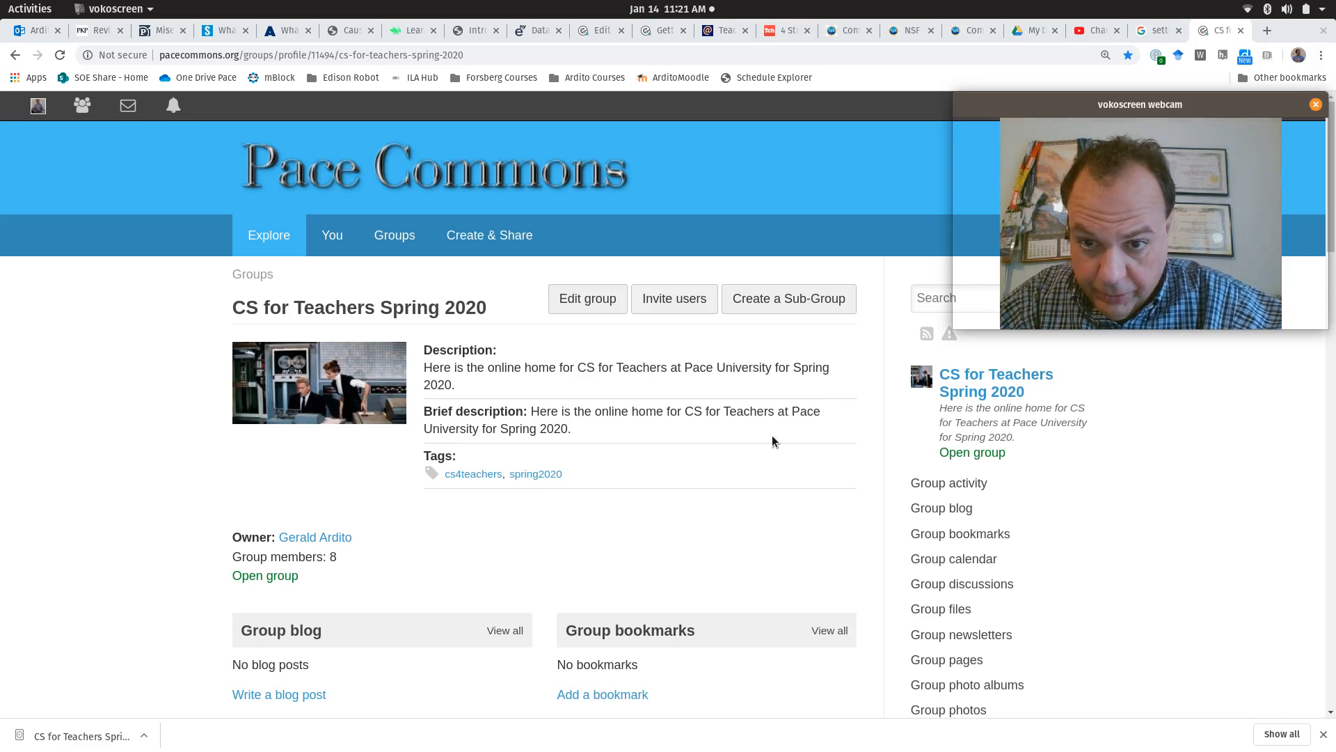
- Start a new blog post titled "Welcome to CS for Teachers Spring 2020"
mouse_move(494, 241)
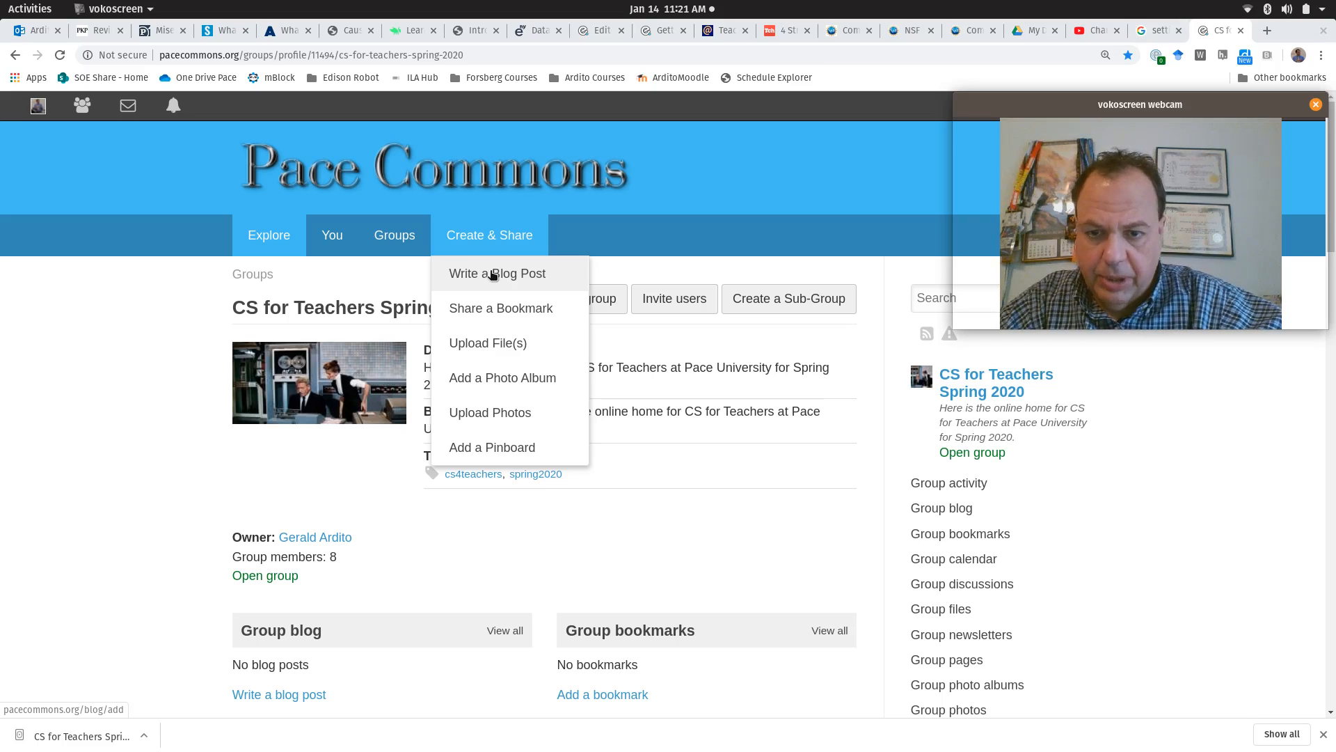
left_click(493, 275)
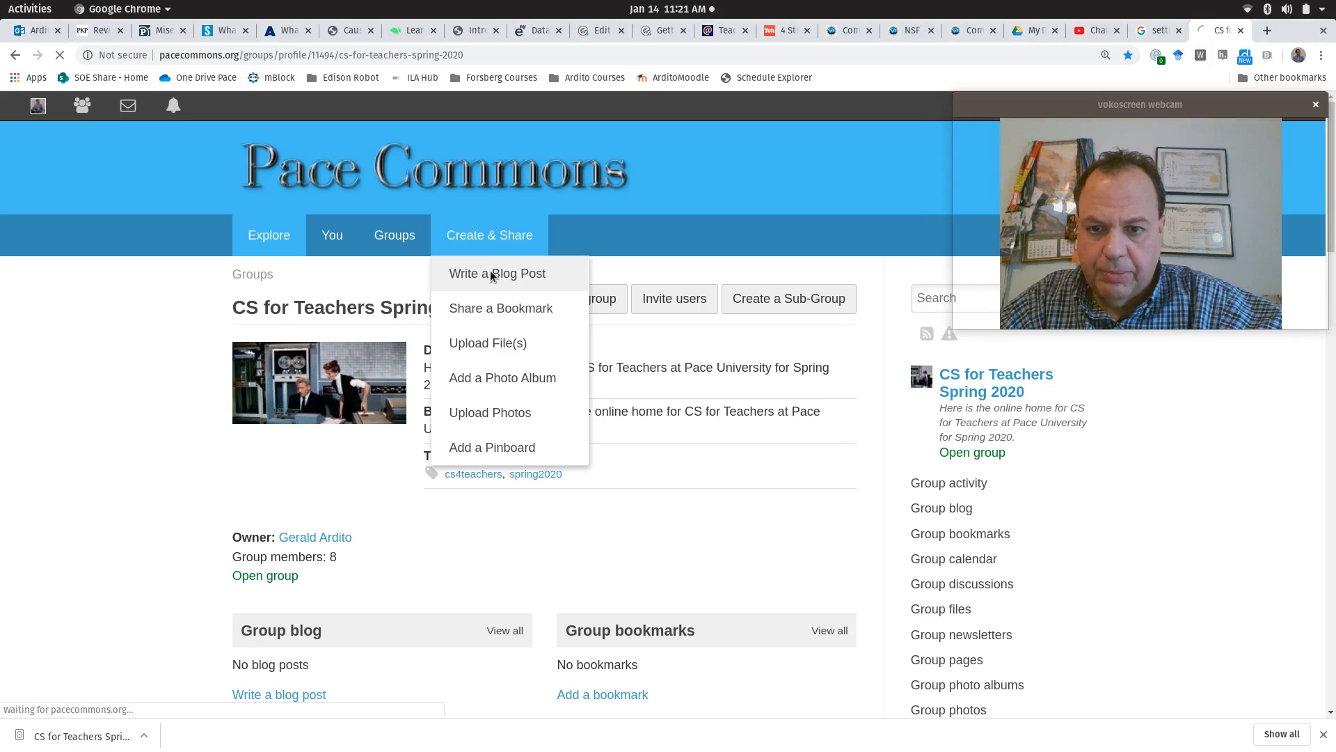
left_click(440, 366)
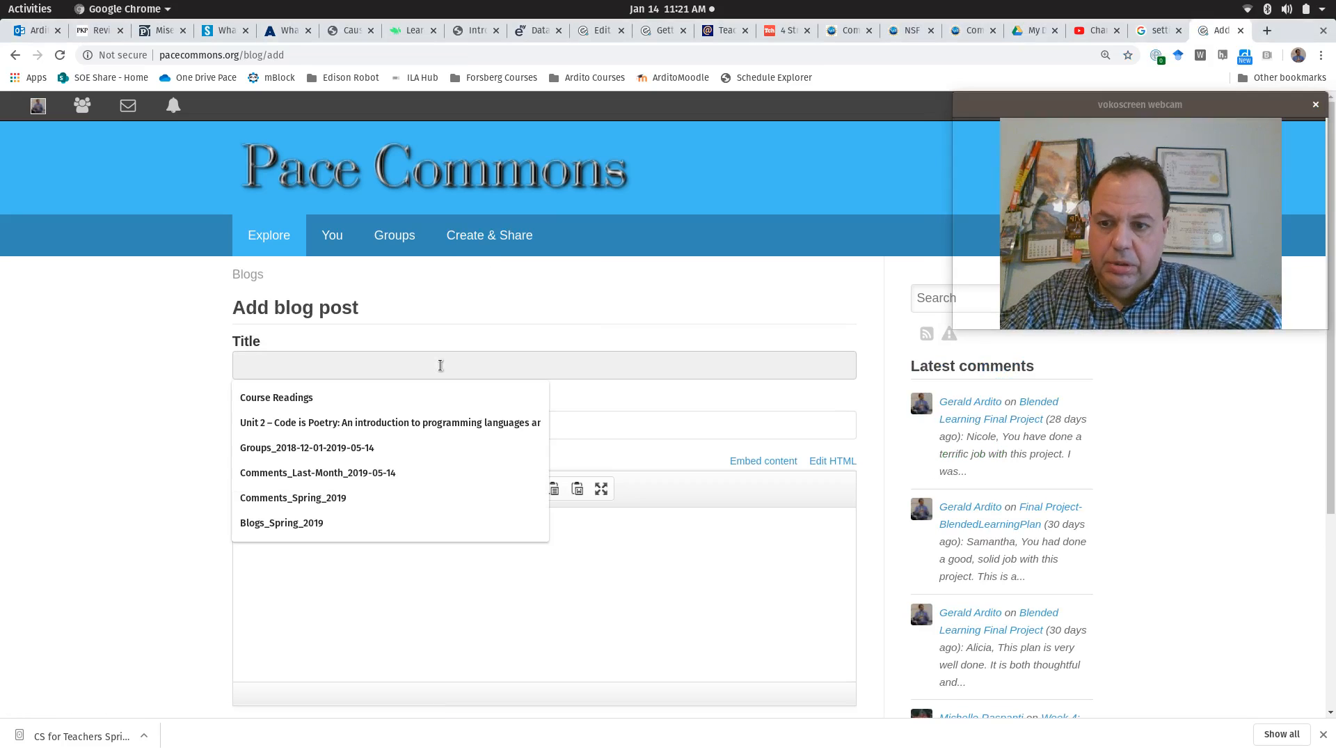
type("Welcome to CS for Teachers Spring 20")
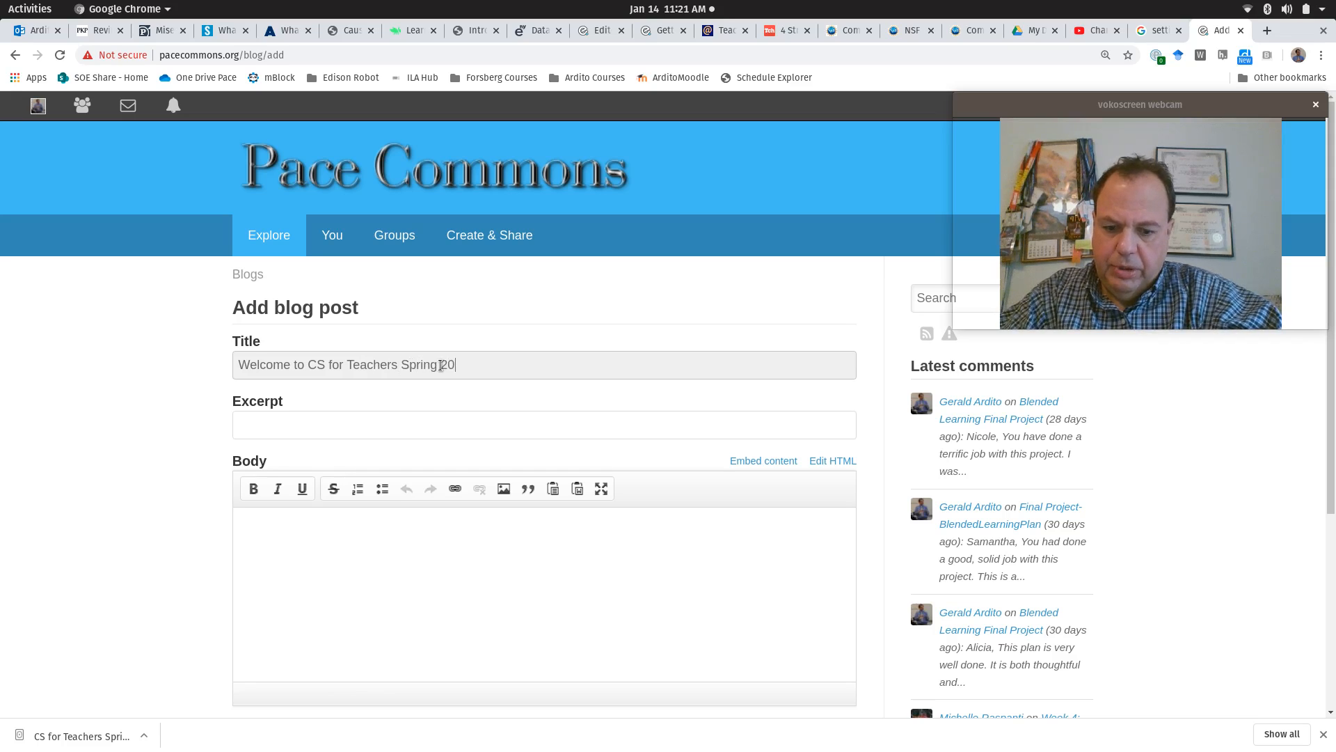
- Enter "I am so excited to be working with you!" as the blog post's excerpt
left_click(421, 424)
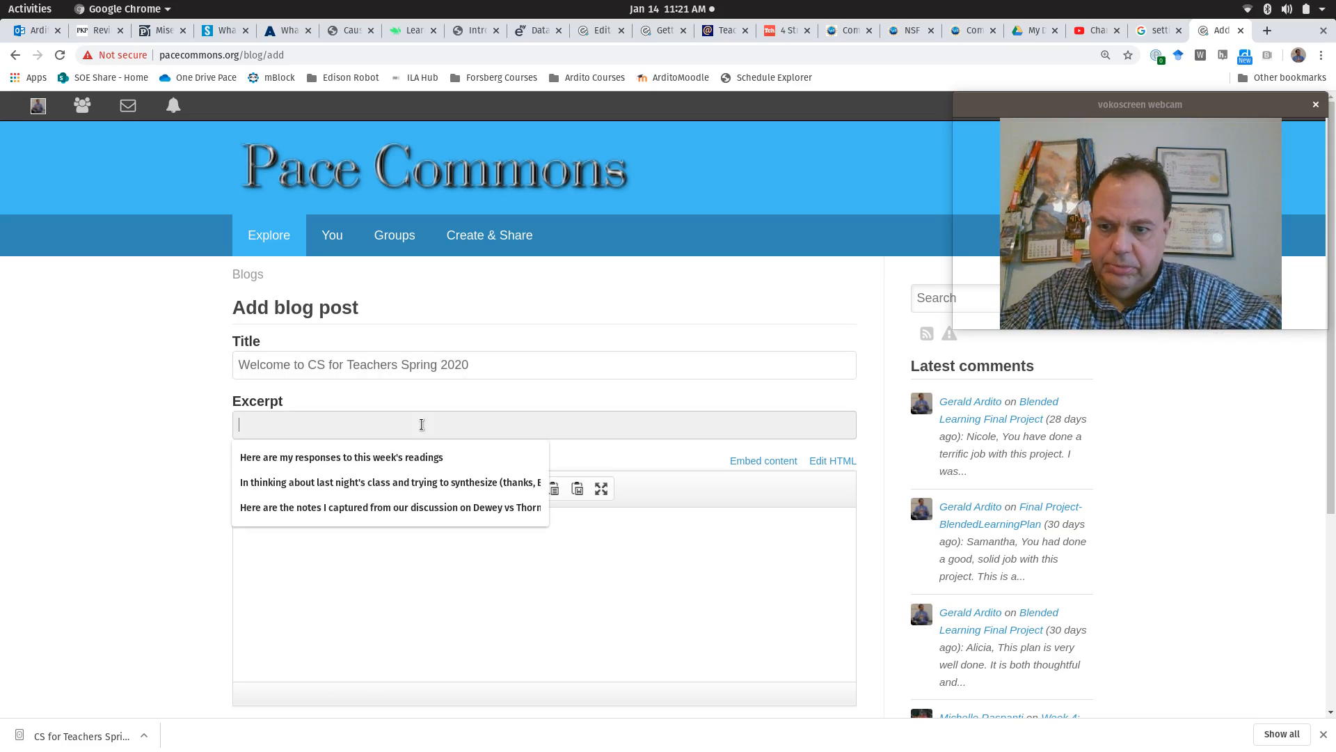
type("I am so excited")
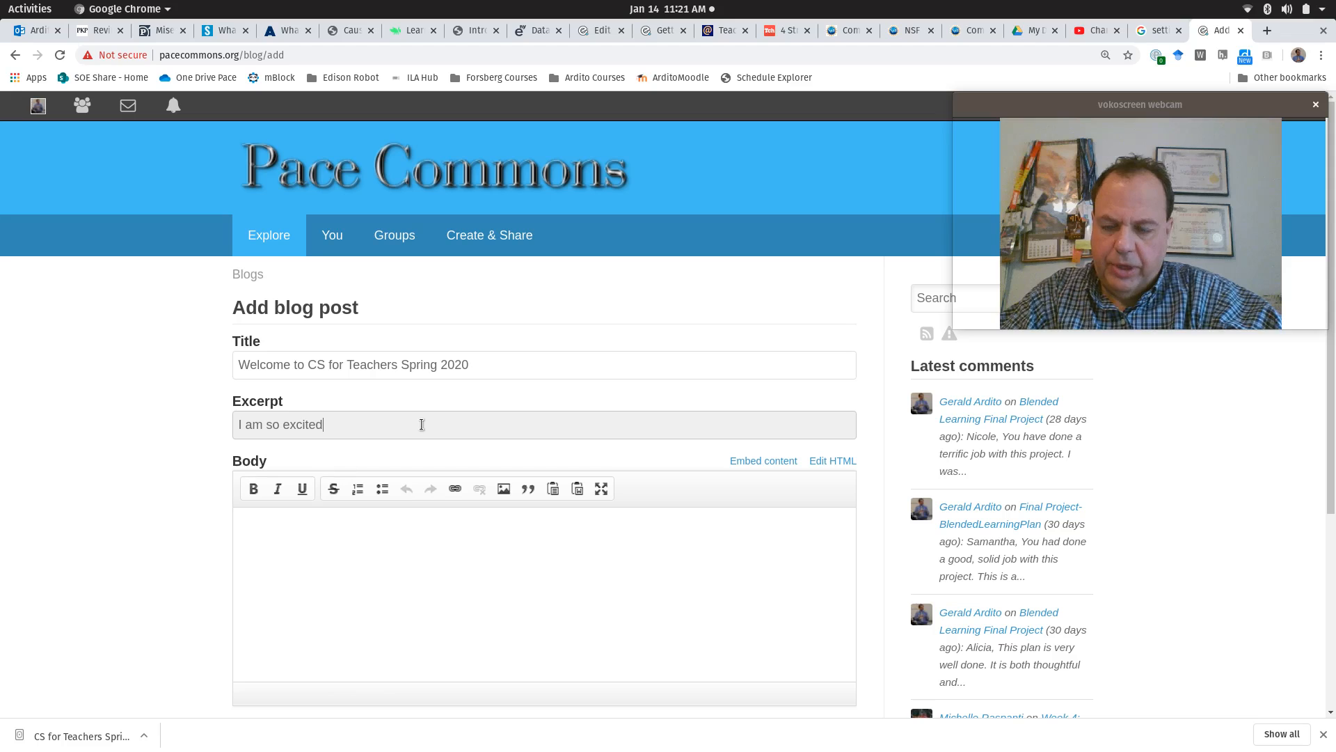
type(" to be wo")
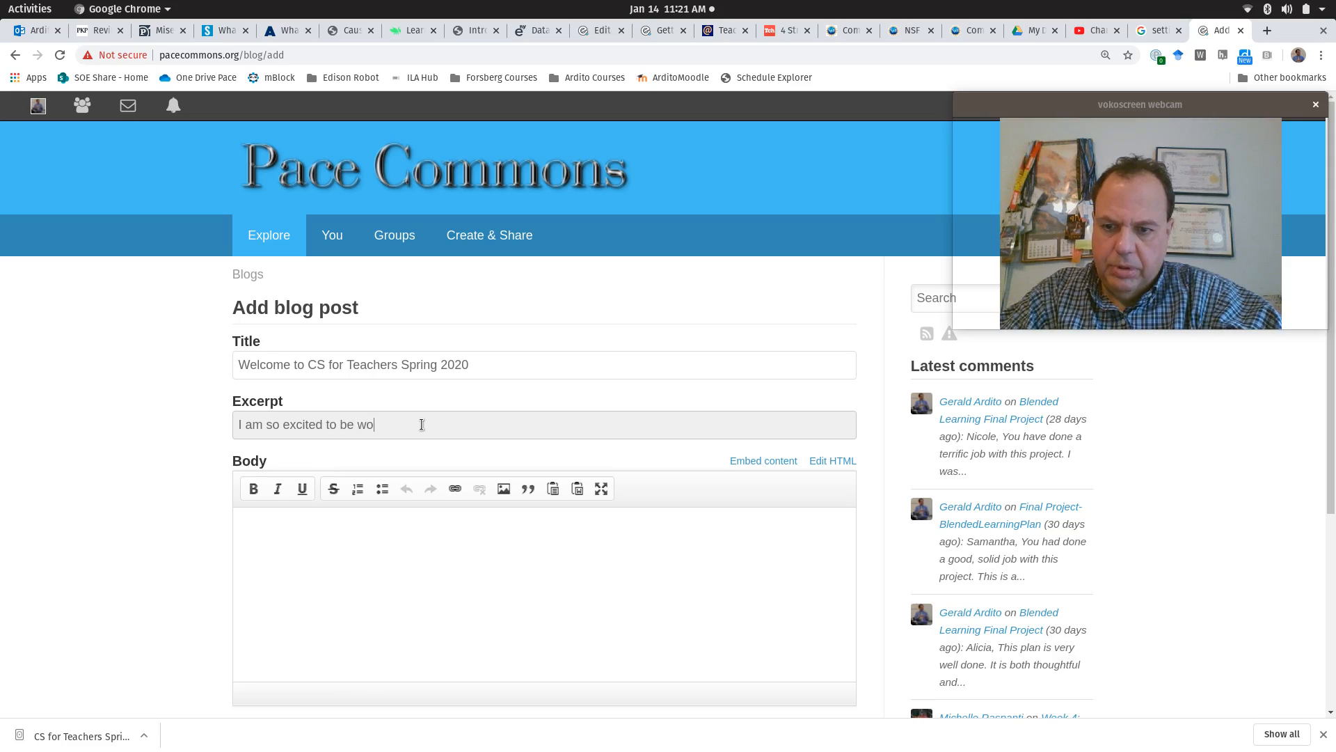
type("rking with you!")
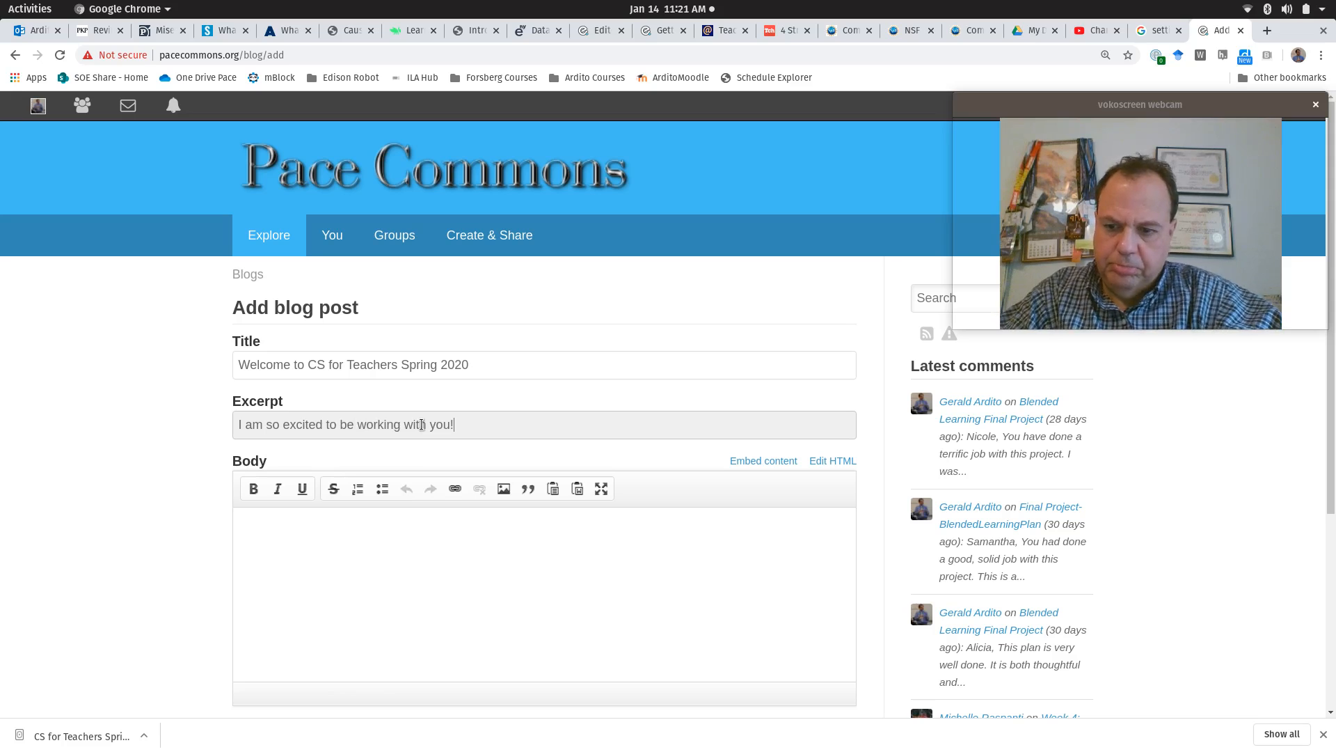
- Begin the post body with "I am really excited that we are about to embark on this adventure."
left_click(378, 539)
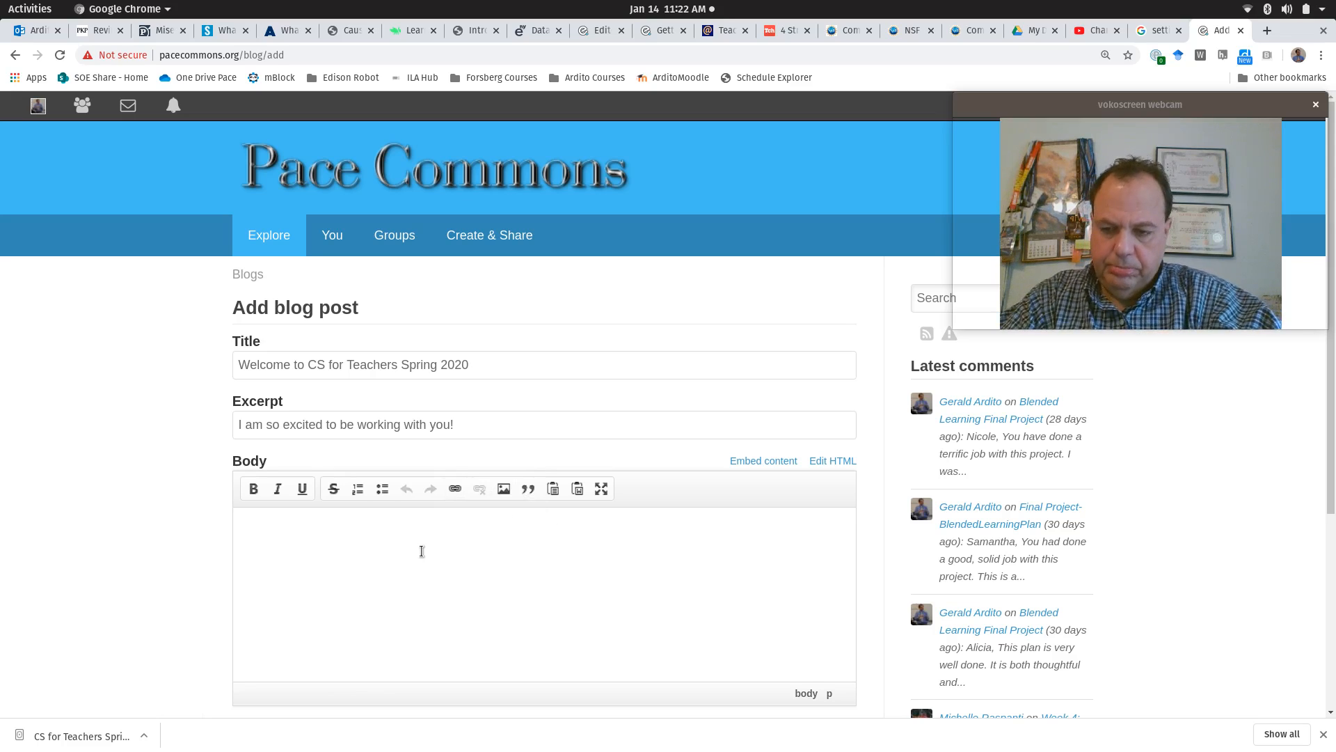
type("I am really e")
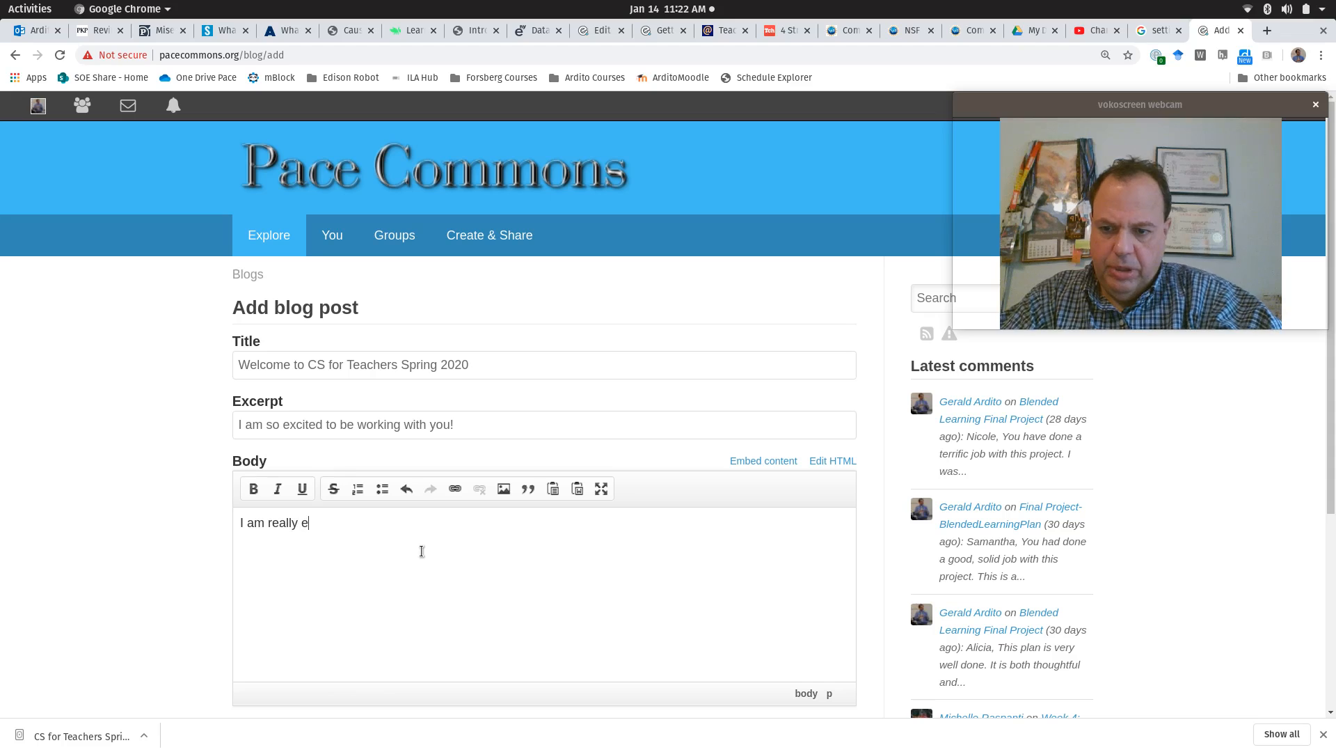
type("xcited that we are about to embarkon th")
key("BackSpace")
key("BackSpace")
key("BackSpace")
key("BackSpace")
key("BackSpace")
type("on this a")
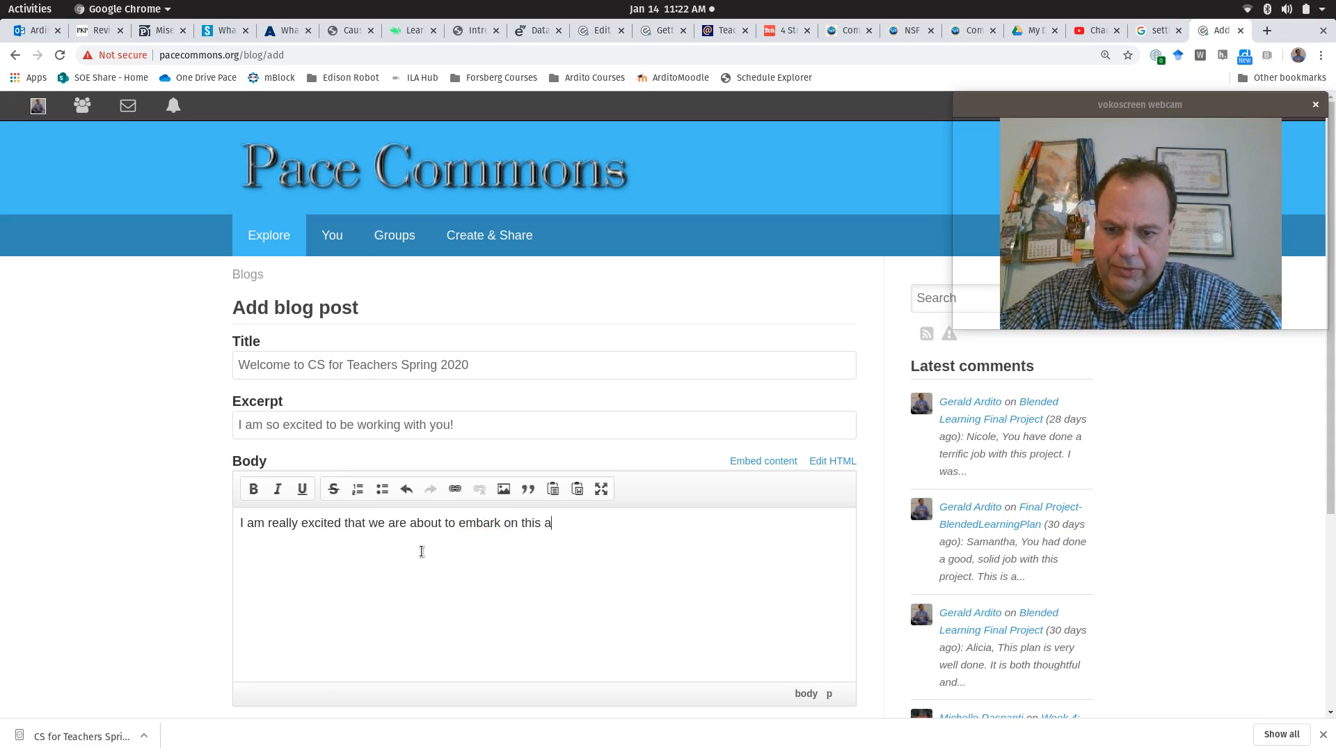
type("dventure.")
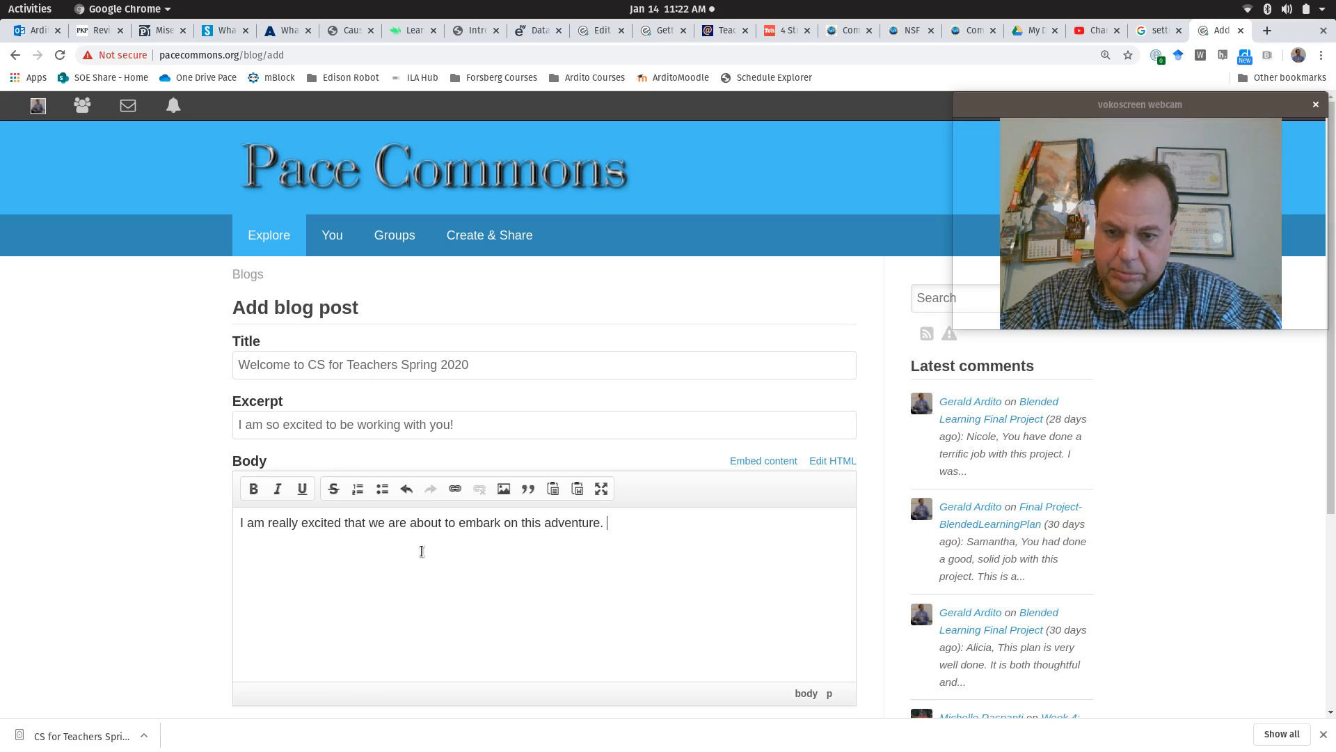
- Add the paragraph "I have been teaching this course since 2016, and it is always new, always fresh, always an opportunity to learn from you."
key("Return")
type("I have been teaching this coursesince 2016, and it is always new,")
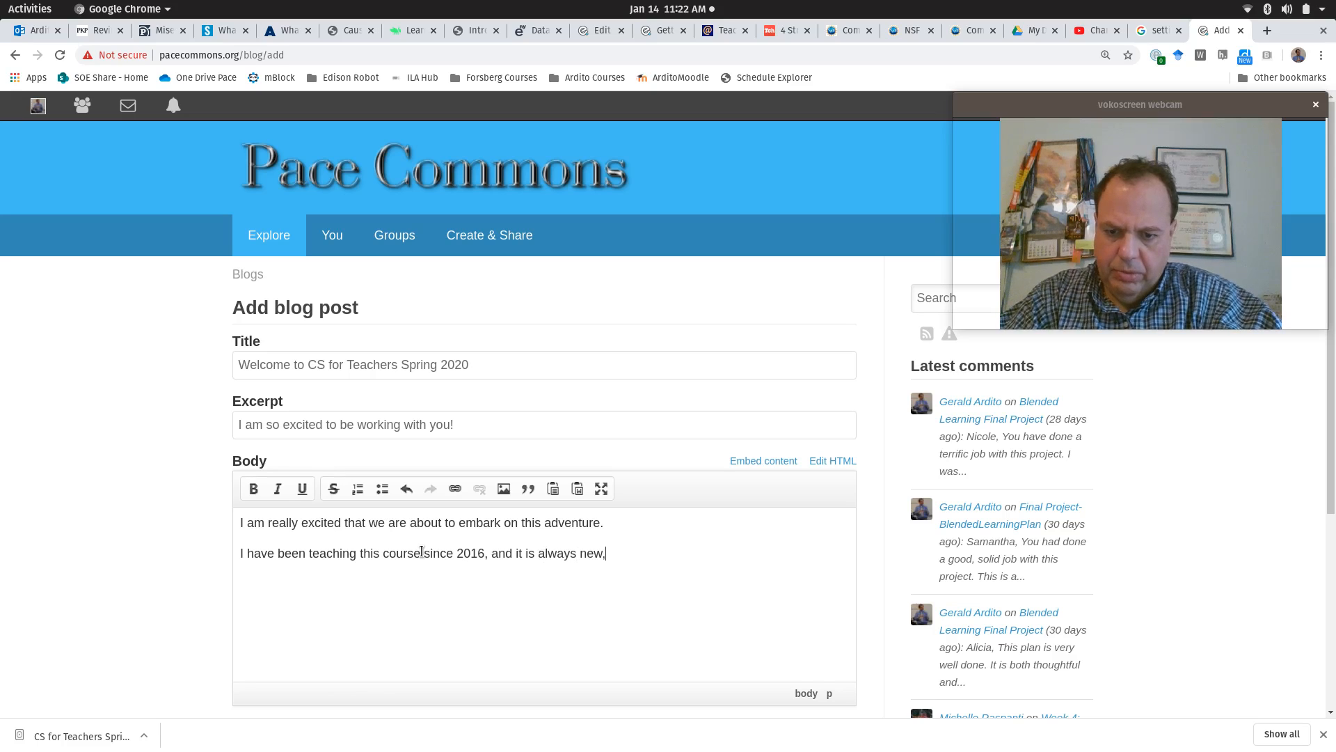
type("alwa")
key("BackSpace")
key("BackSpace")
key("BackSpace")
key("BackSpace")
type("alwsy")
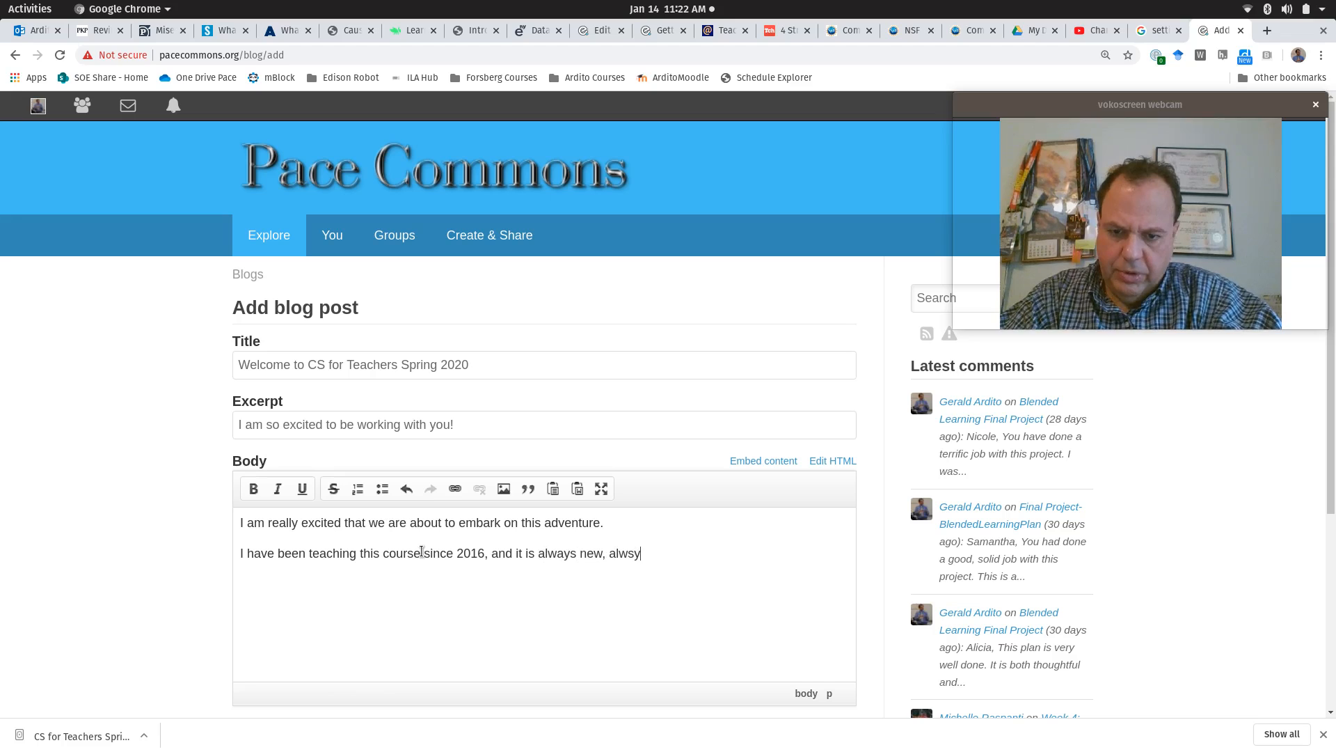
key("BackSpace")
type("ys")
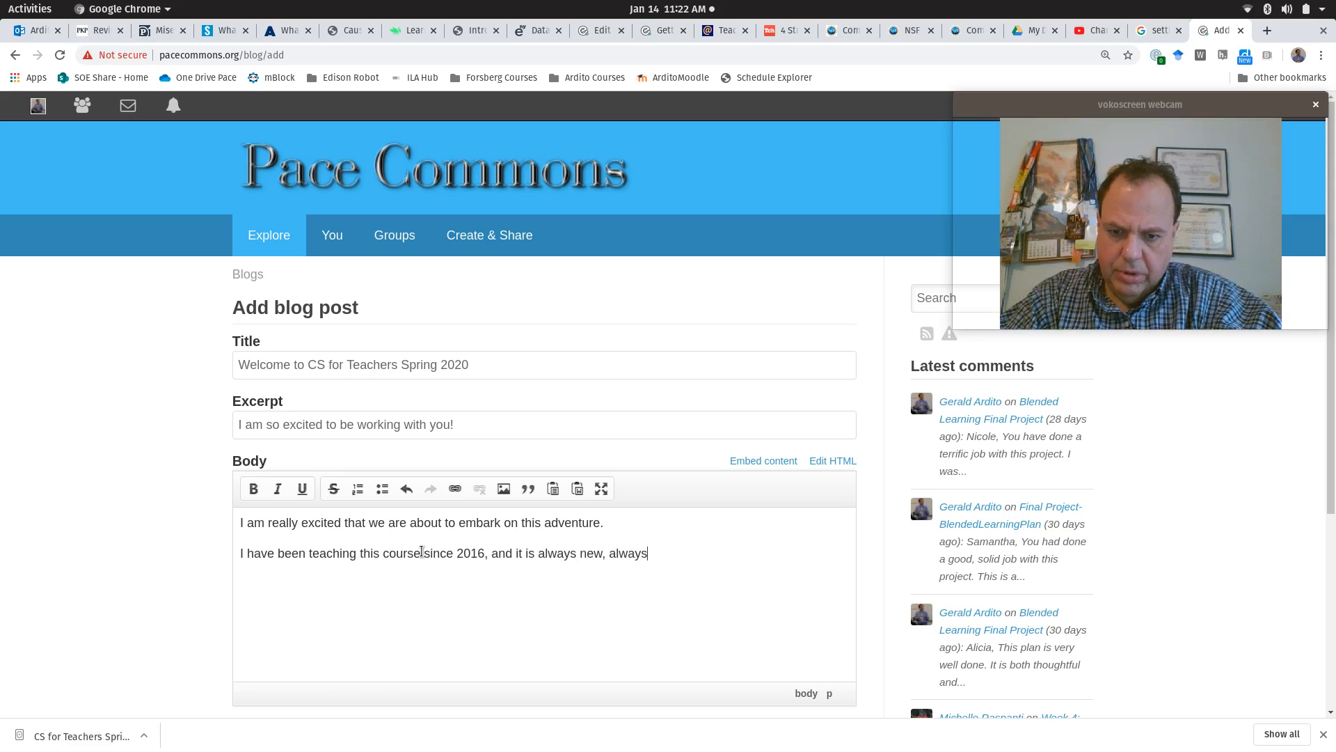
type(" fresh, always an opportuni")
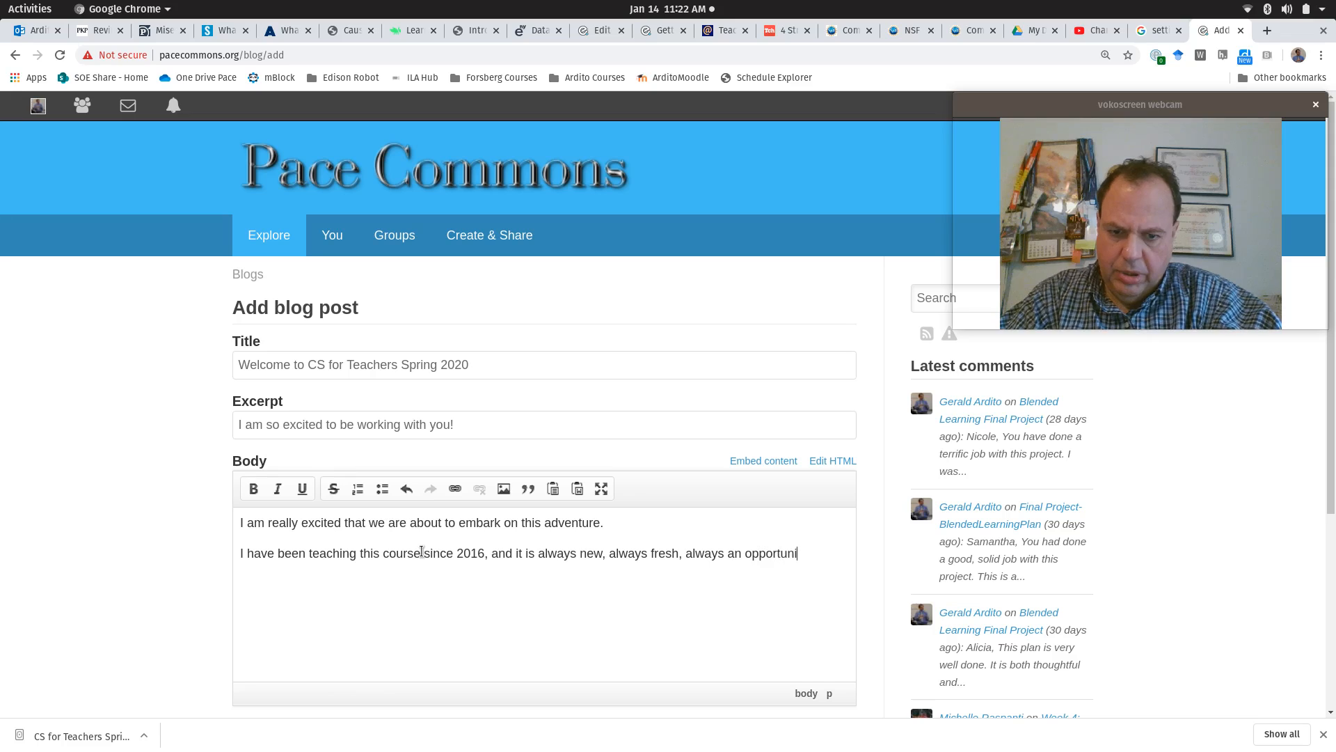
type("ty to learn fro")
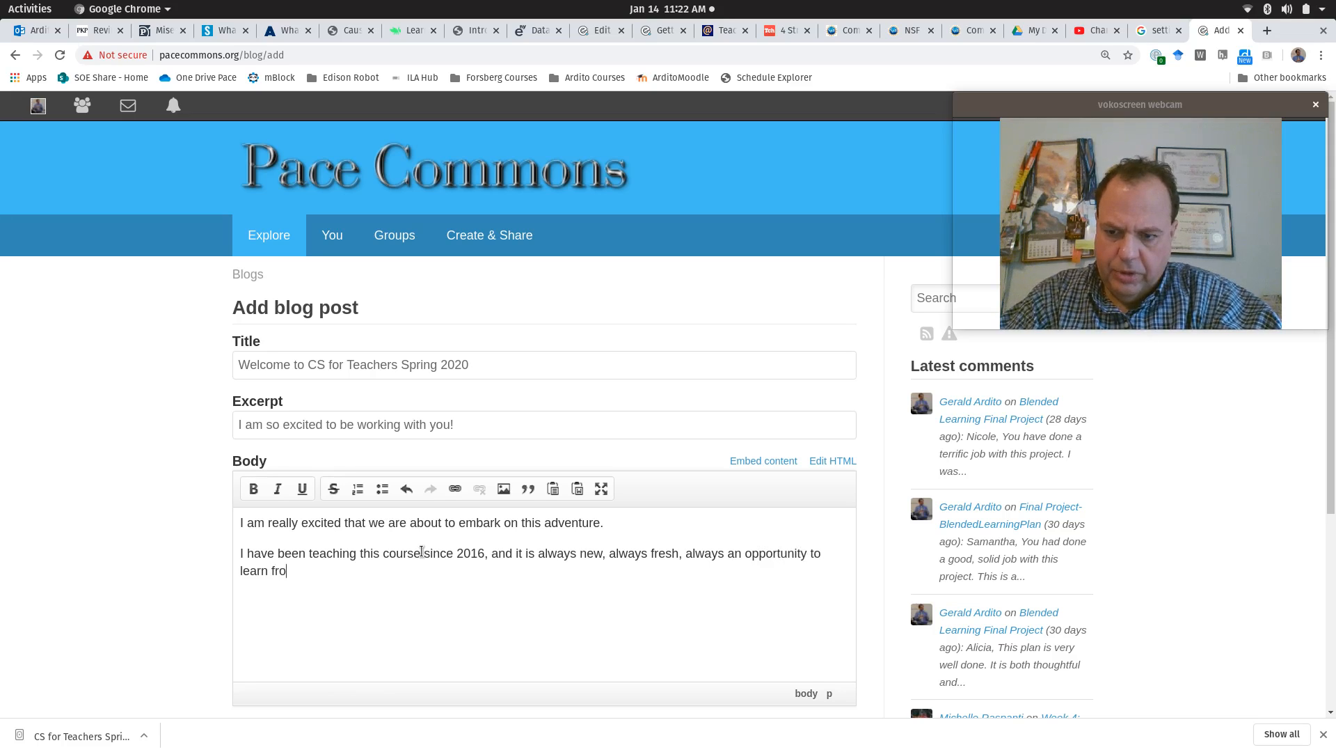
type("myoyou.")
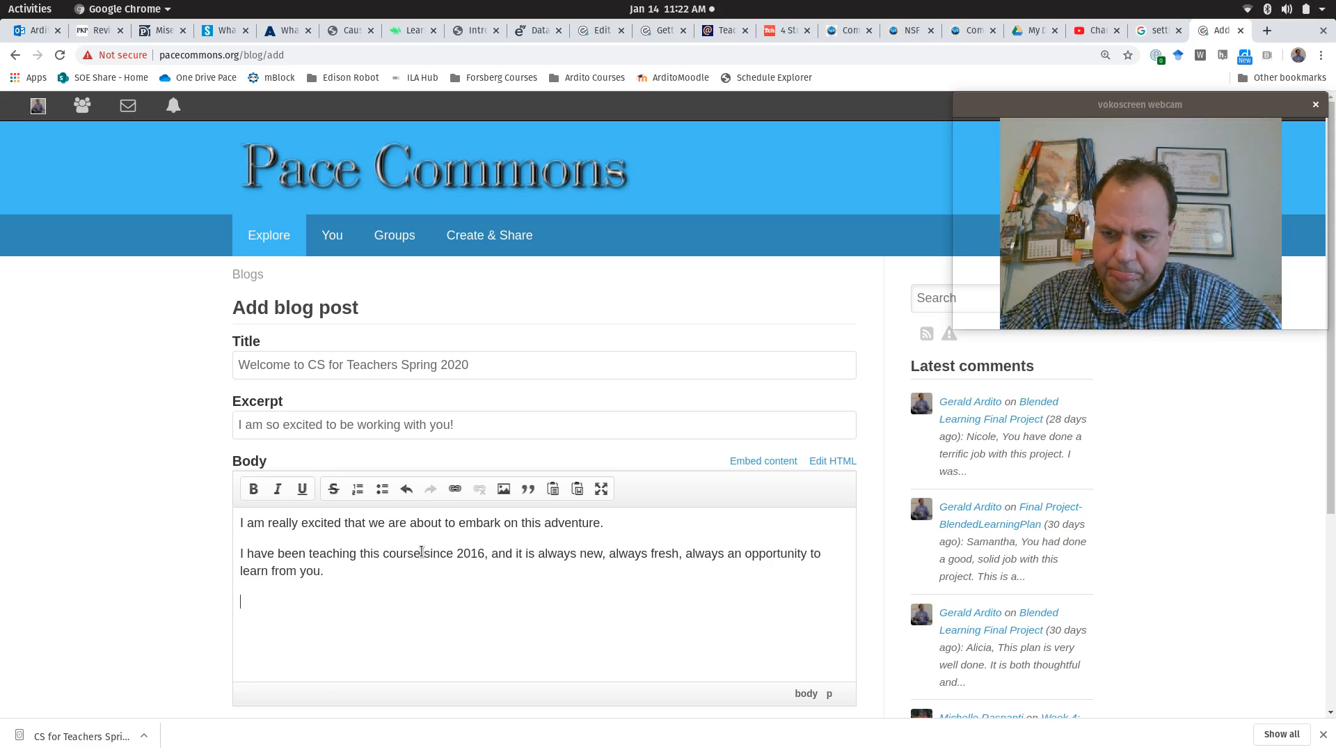
- Write the closing line "Onward and upward!" as a separate paragraph in the post body
type("onwa")
key("BackSpace")
key("BackSpace")
key("BackSpace")
key("BackSpace")
type("On")
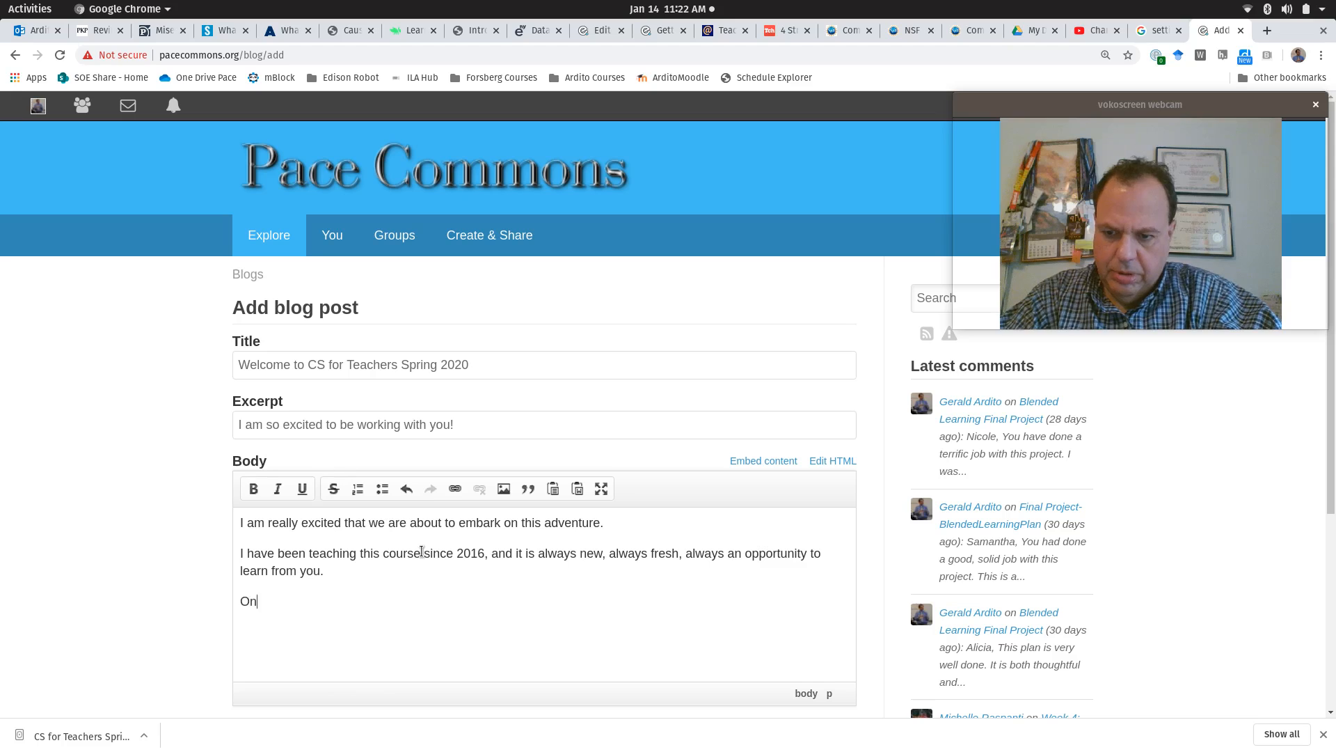
type("ward and upward!")
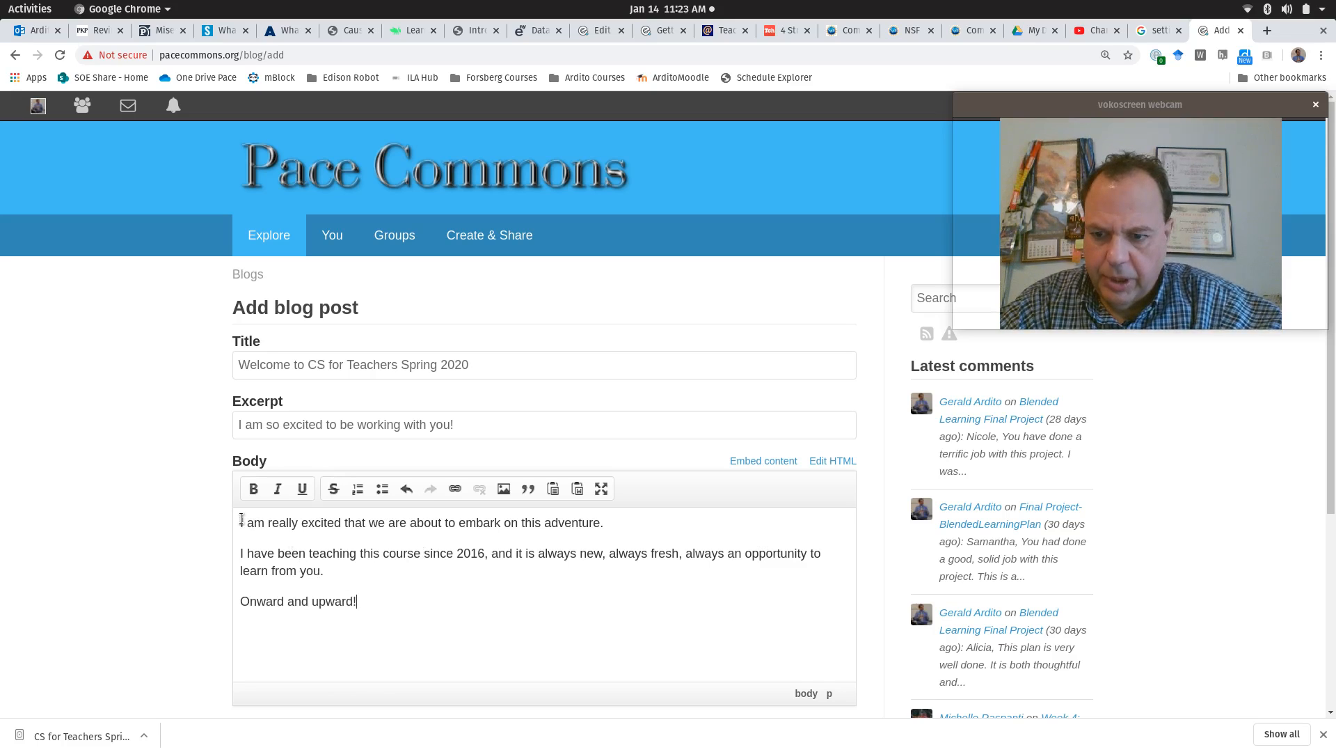
- Insert an empty line above the first body paragraph and make "really excited" bold
left_click(240, 522)
key("Return")
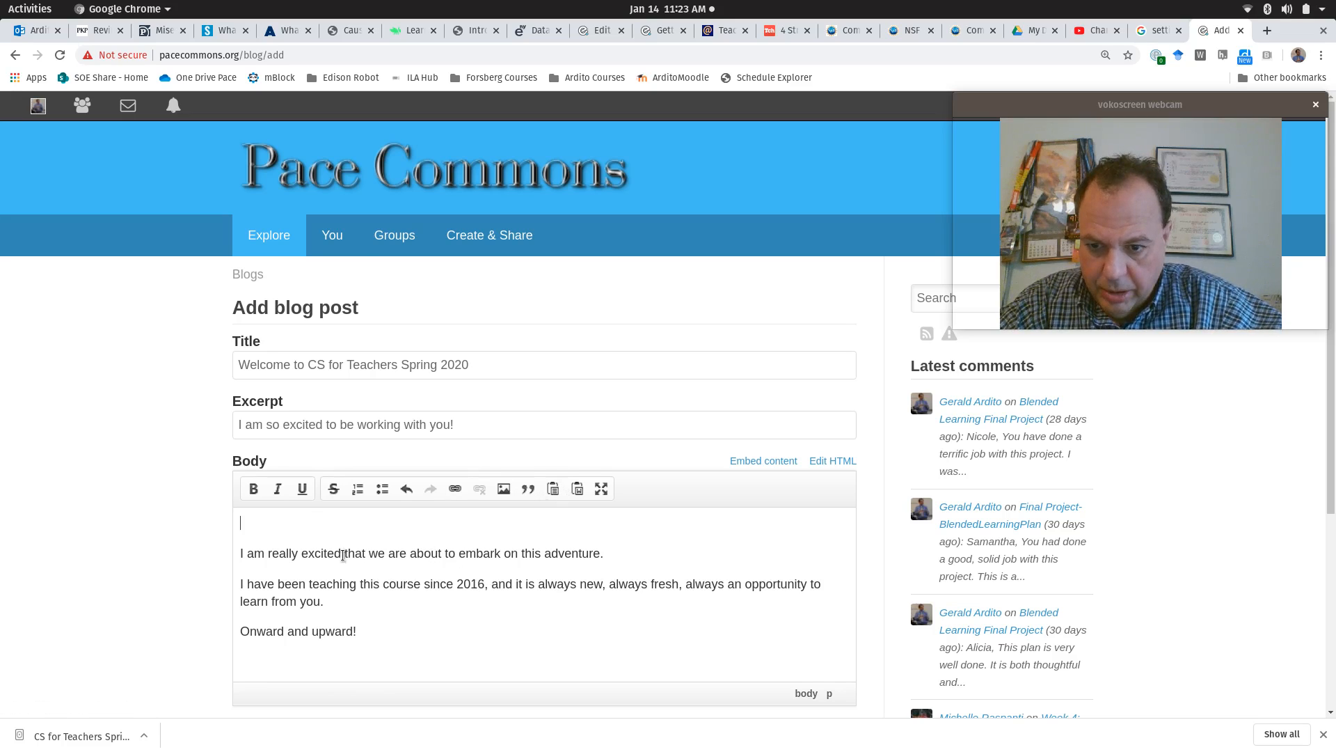
left_click_drag(343, 555, 270, 551)
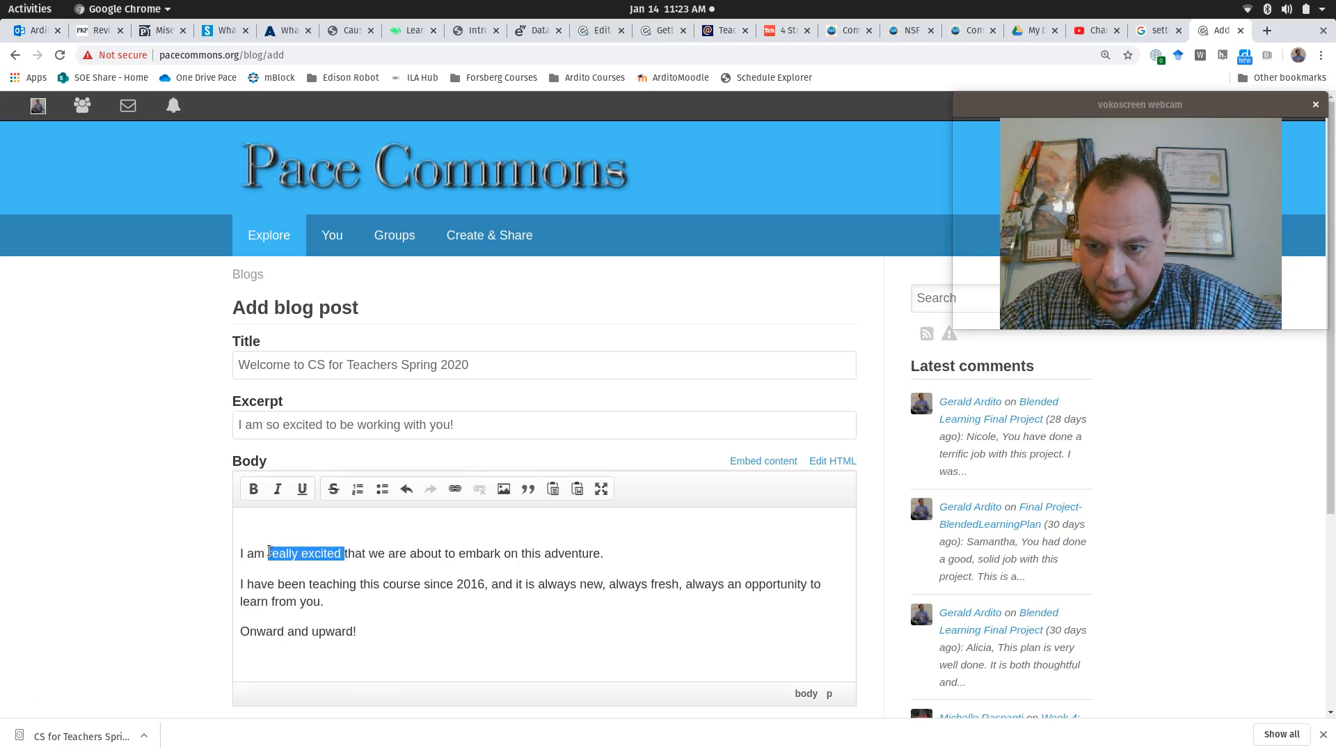
left_click(253, 489)
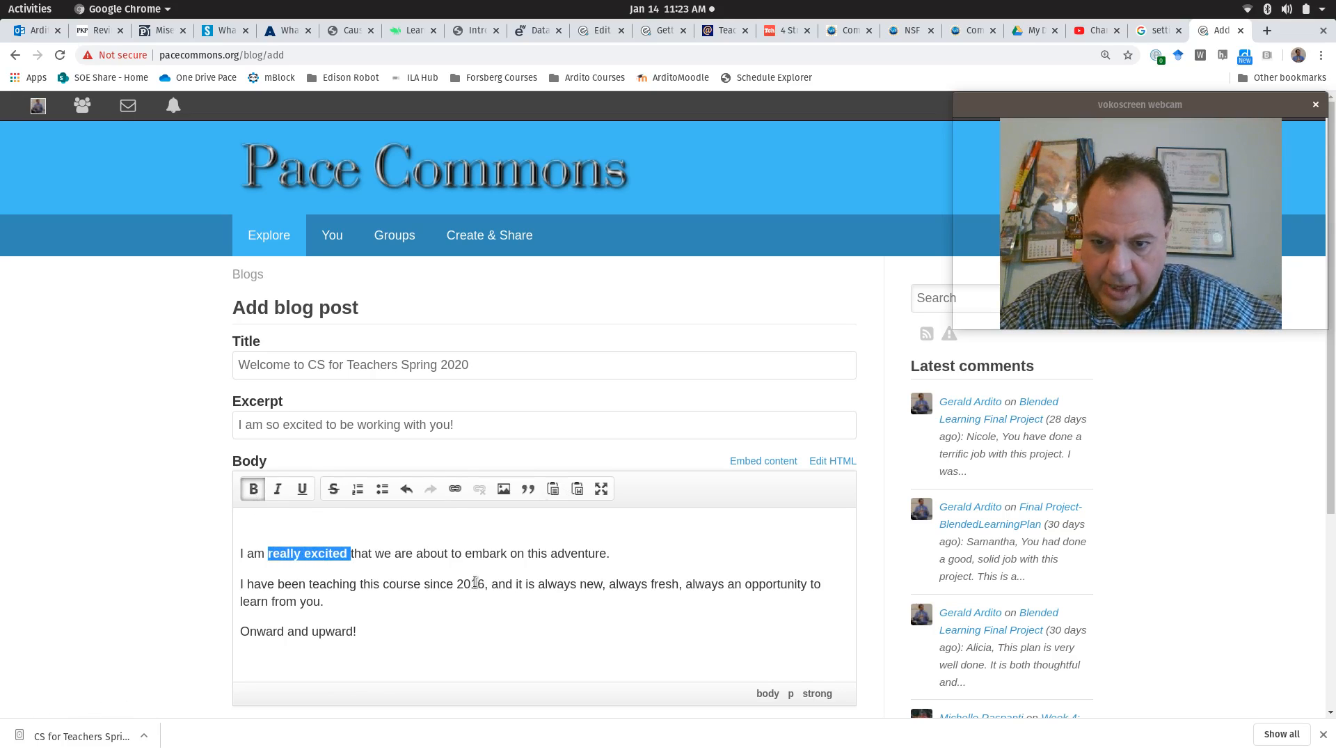
left_click(475, 581)
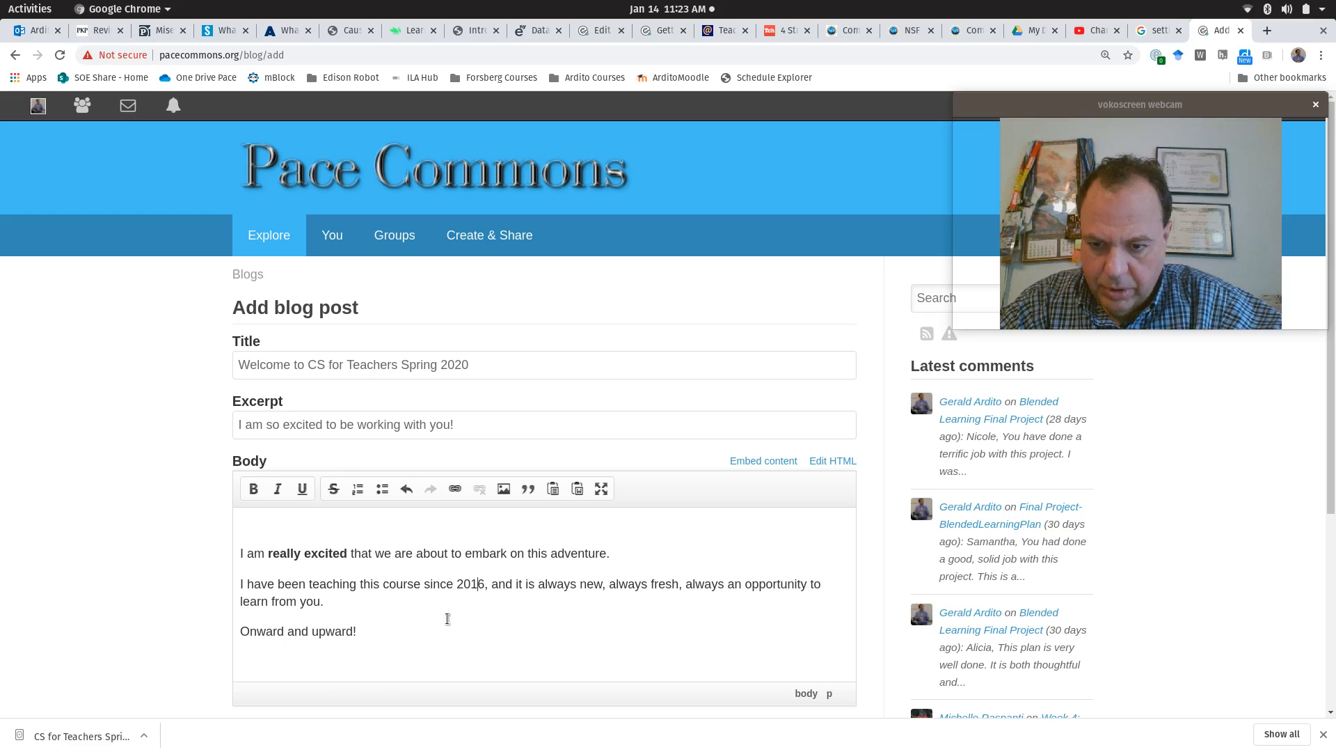
- Format the paragraph about teaching the course since 2016 as a block quote
left_click_drag(337, 603, 236, 585)
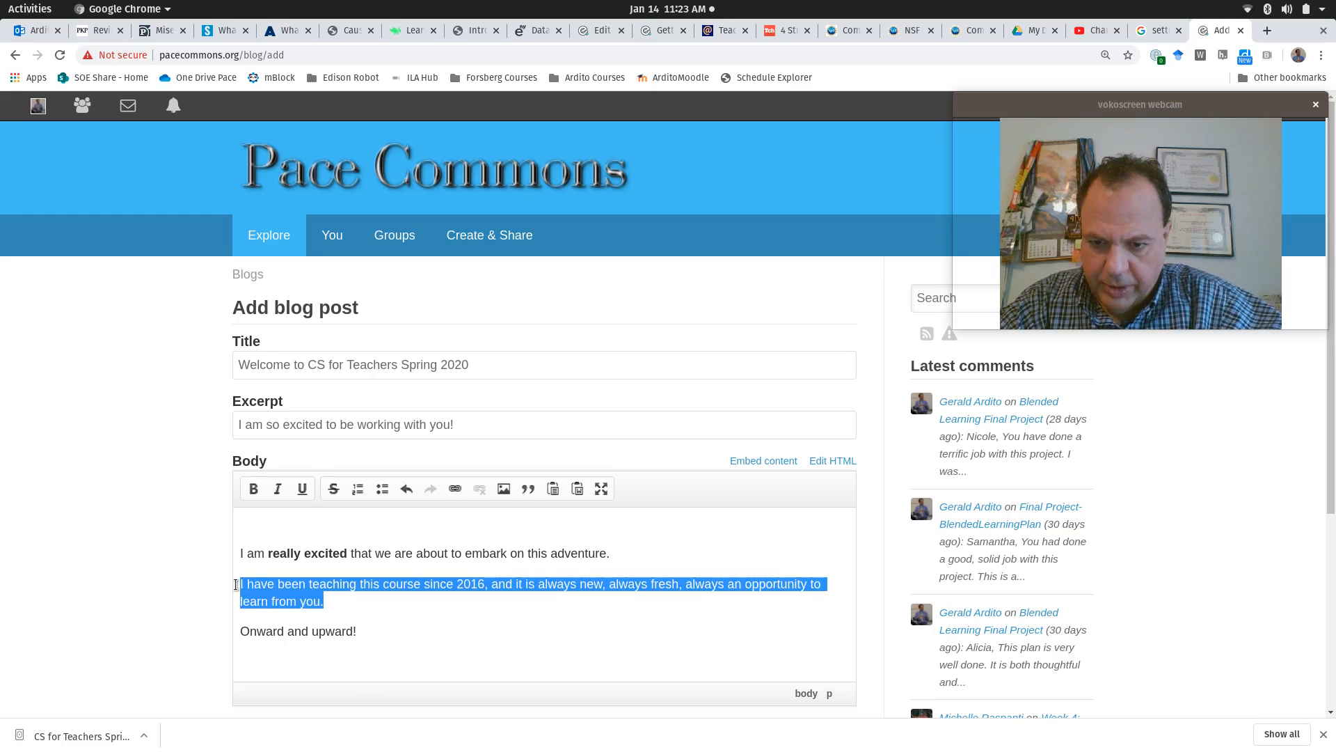
left_click(529, 490)
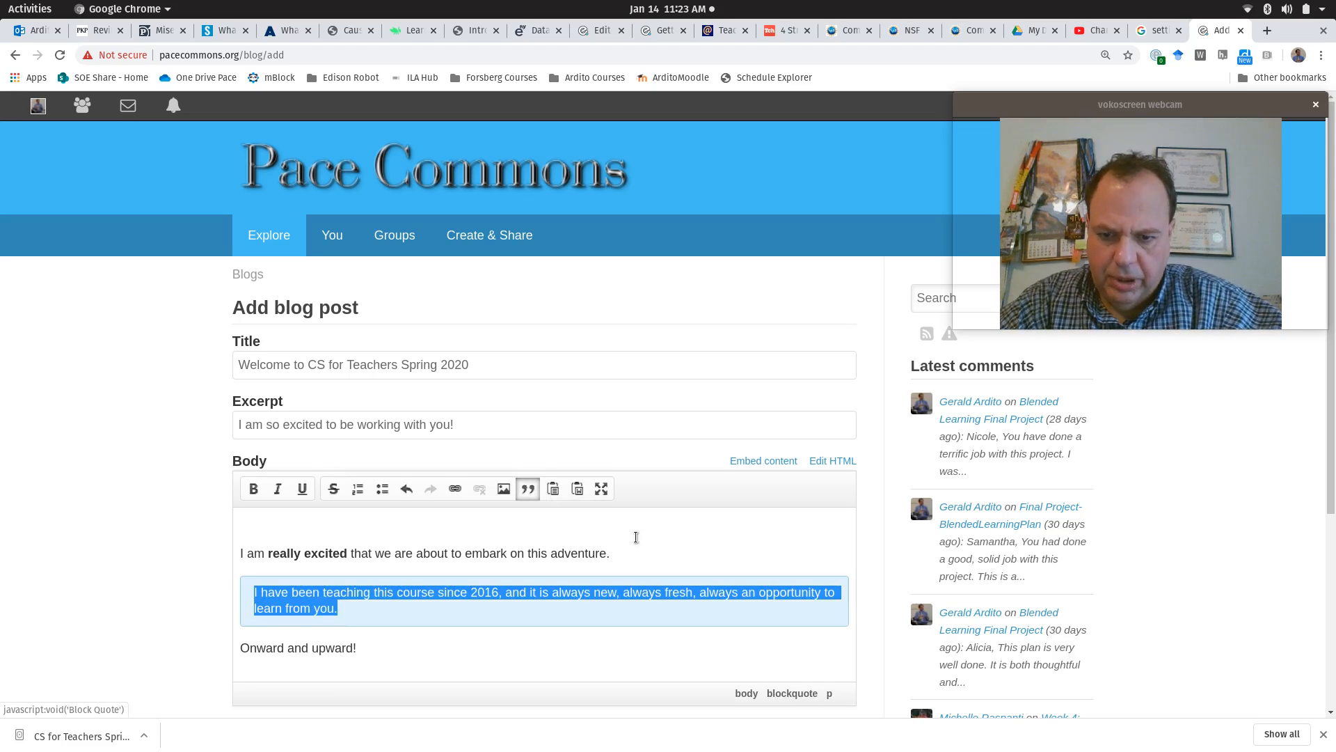
left_click(656, 538)
scroll(656, 537, "down", 1)
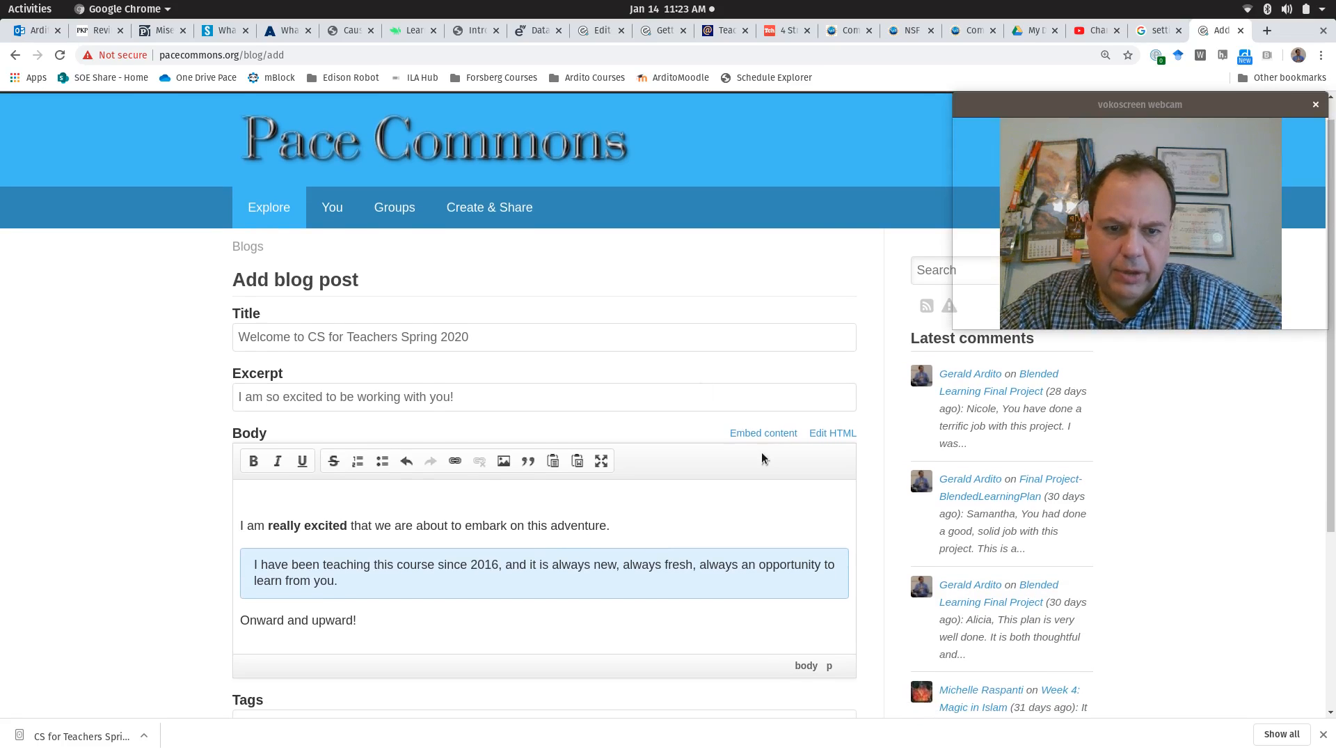
- Switch to the Getting Started with Pace Commons page and open the list of all groups from there
left_click(660, 32)
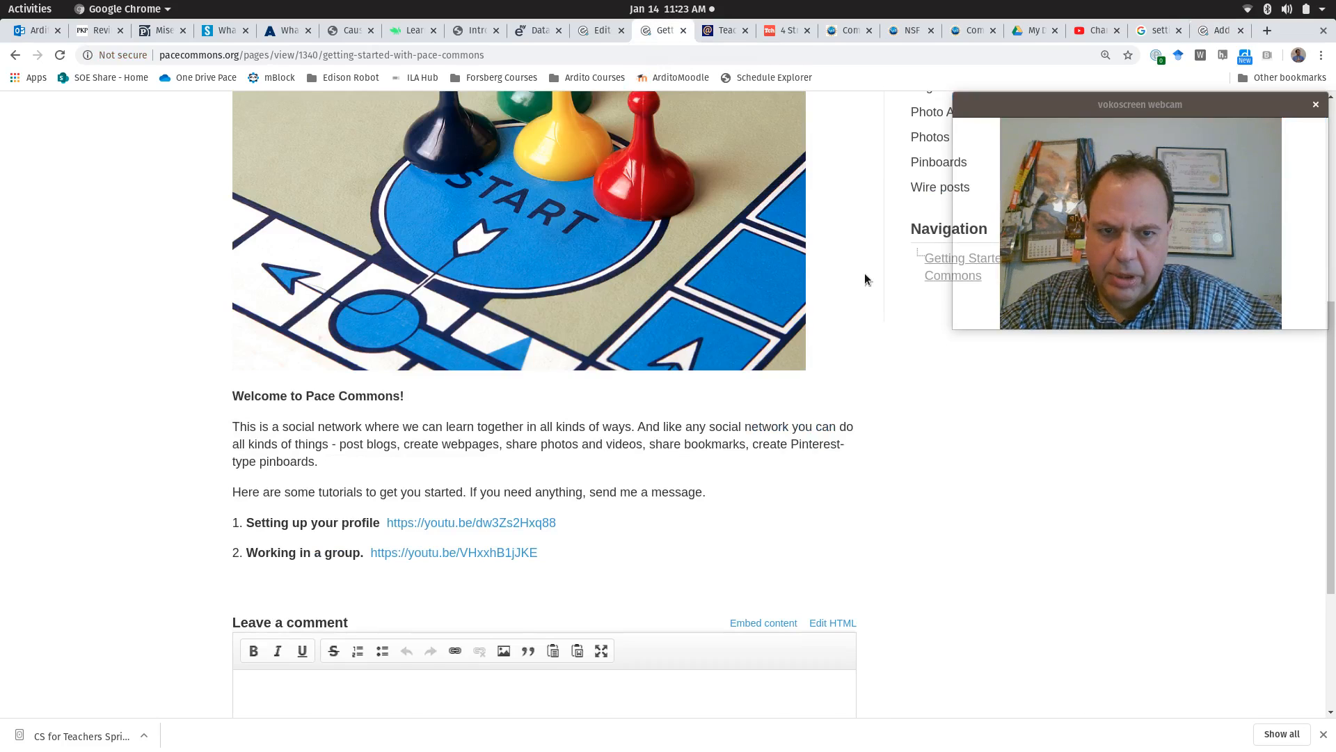
scroll(864, 279, "up", 6)
mouse_move(398, 268)
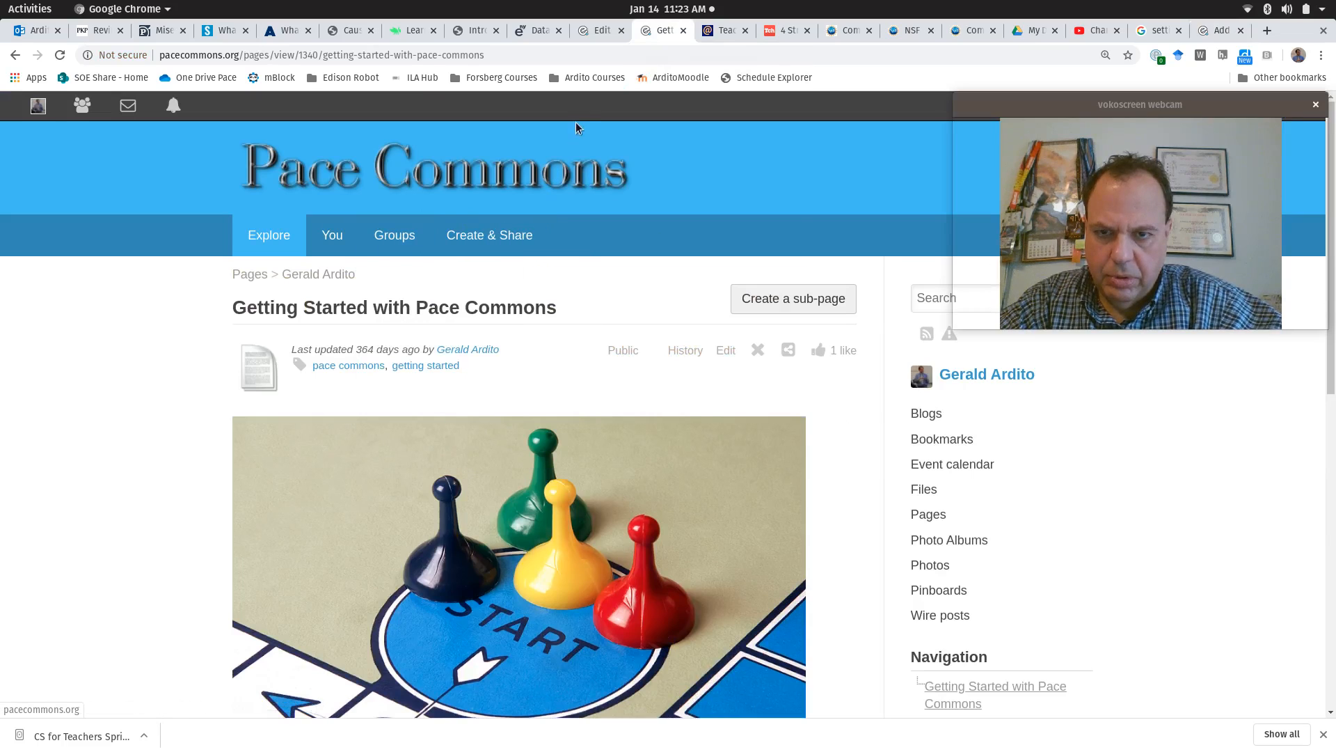
left_click(588, 78)
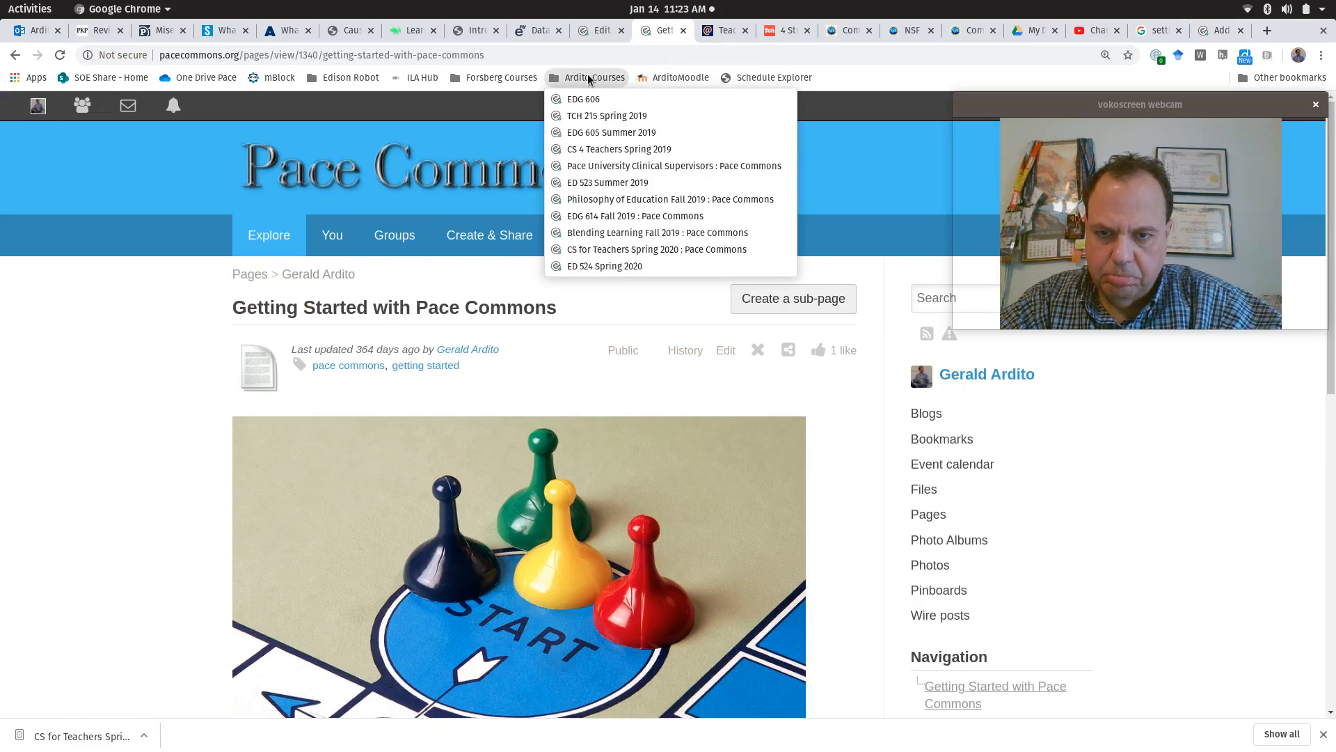
left_click(474, 294)
mouse_move(407, 245)
left_click(410, 341)
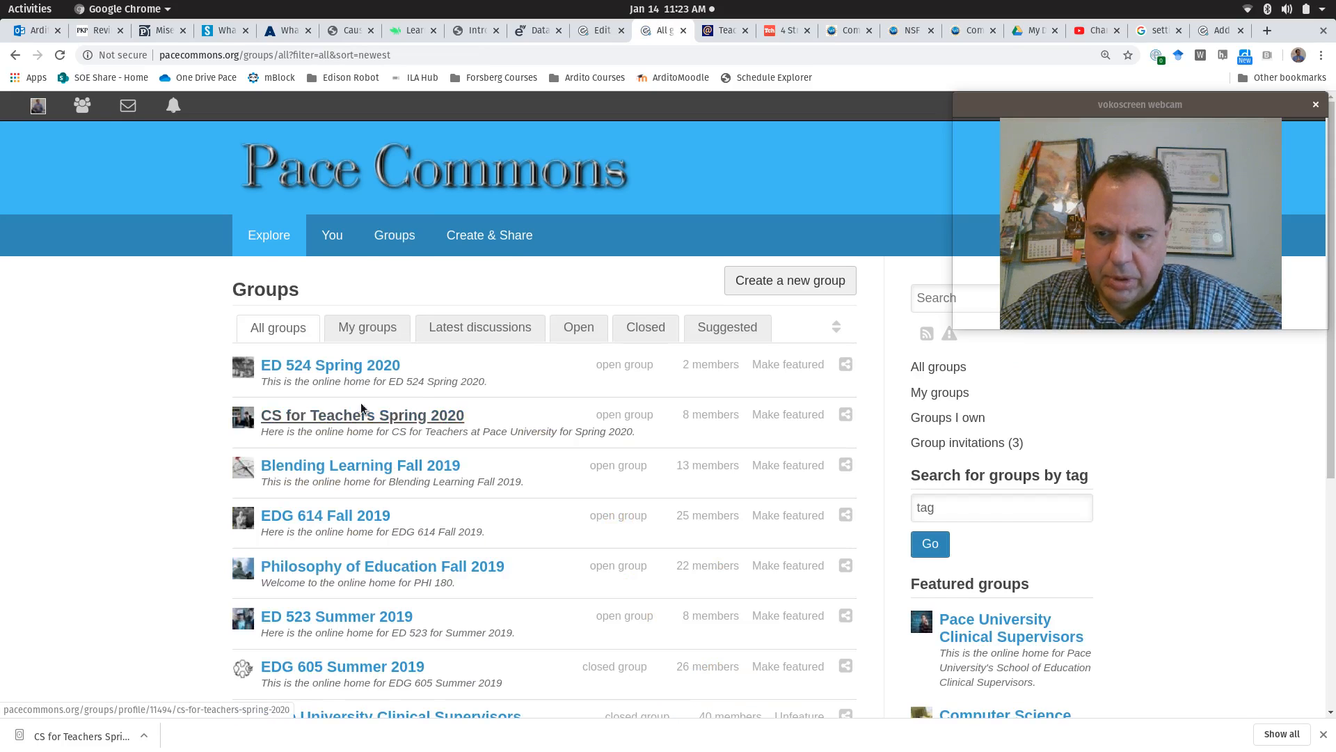
- Copy the link address of the ED 524 Spring 2020 group and return to the blog post draft
right_click(351, 371)
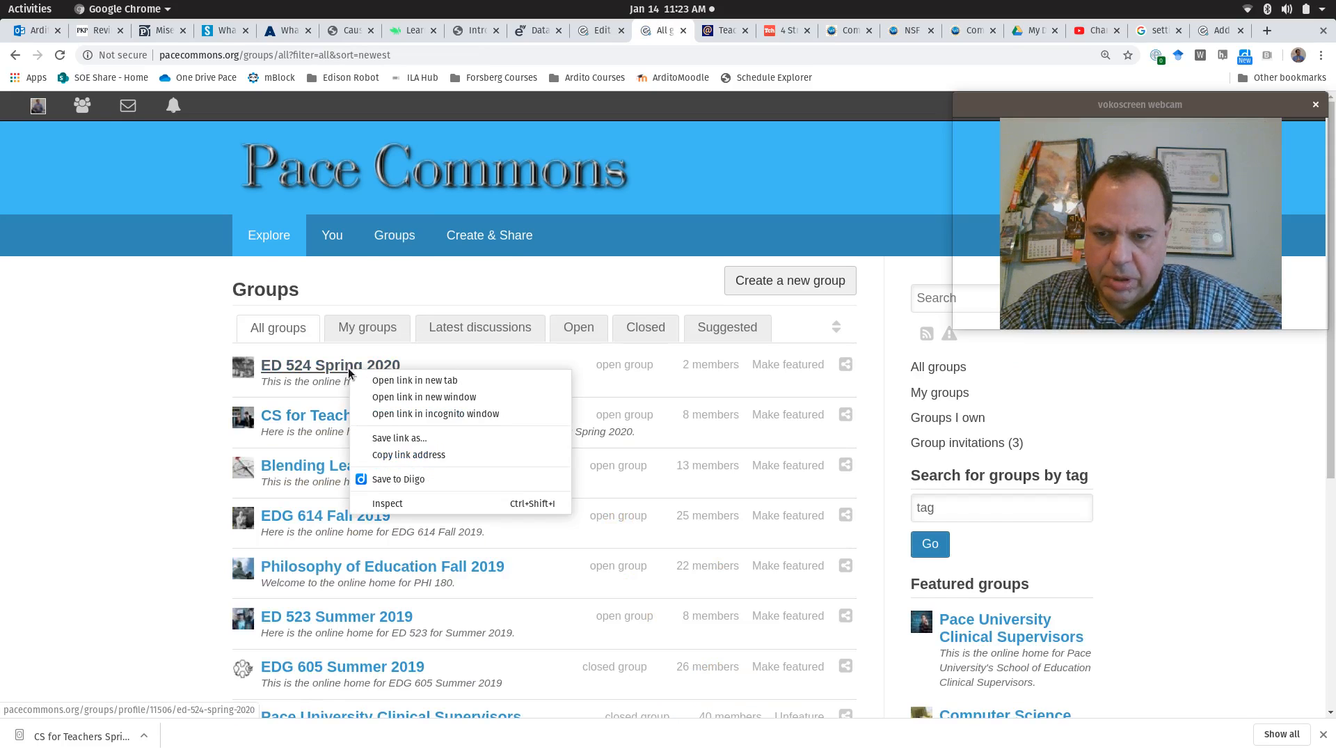
left_click(387, 456)
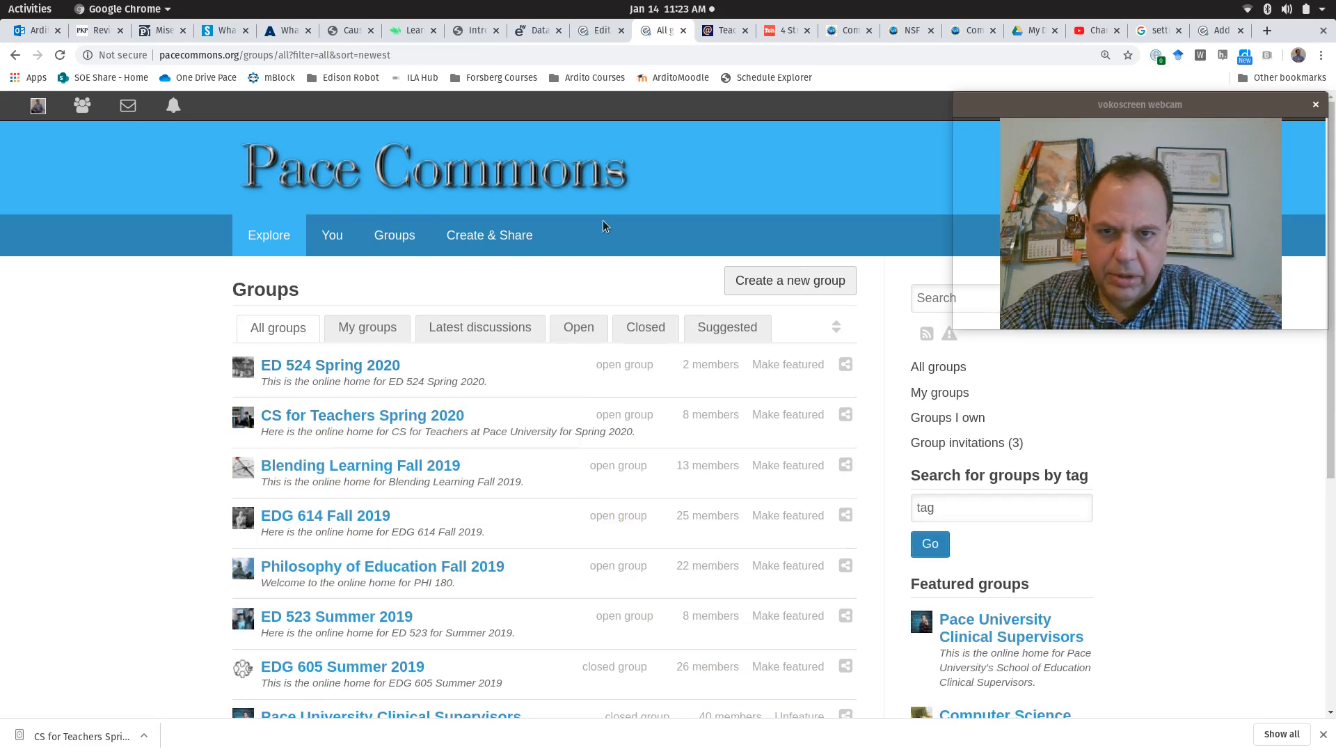
left_click(600, 30)
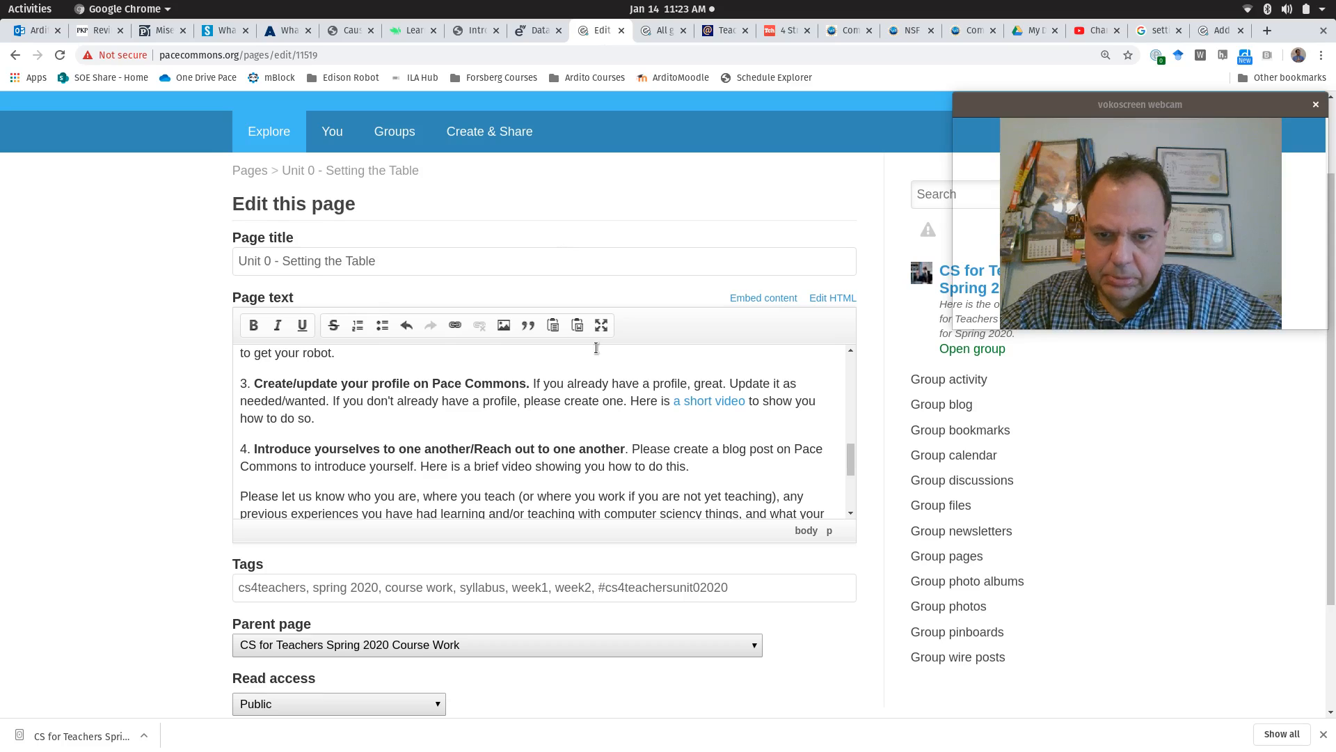
left_click(1219, 30)
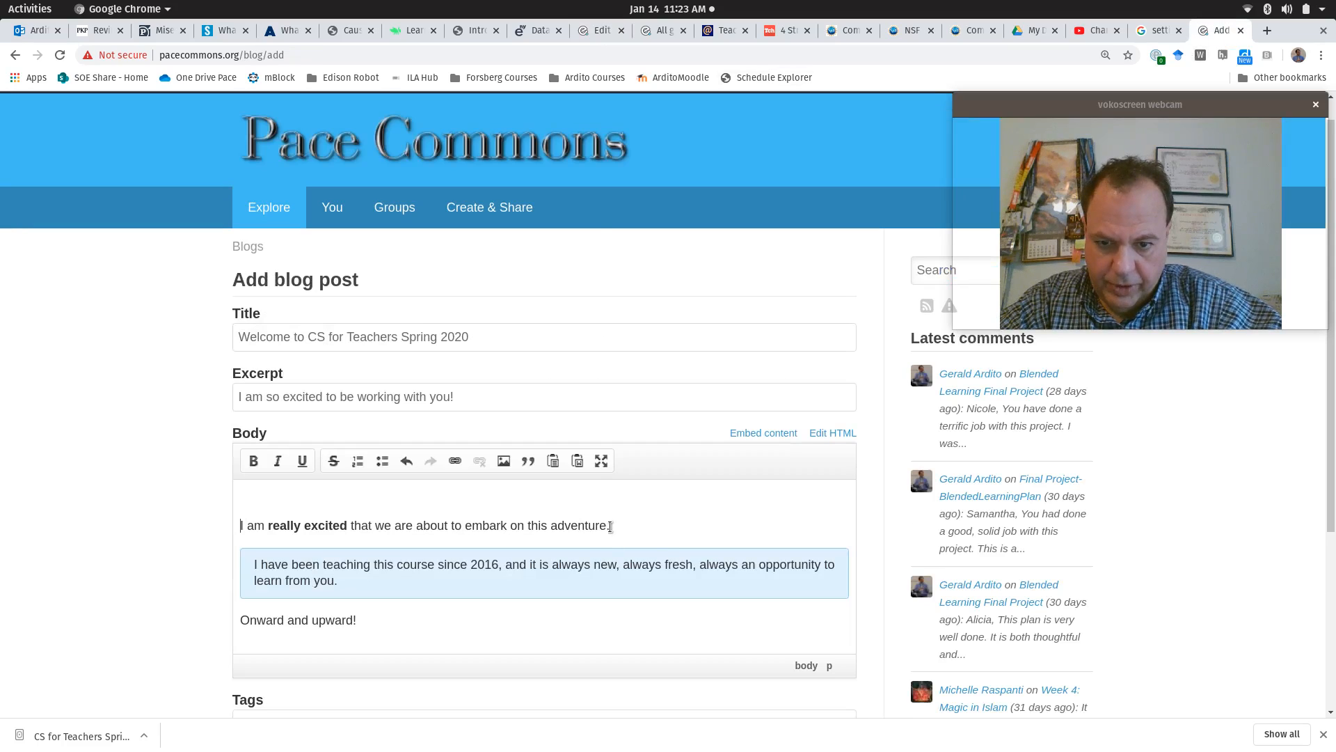
- Link the text "this adventure." in the first body paragraph to the copied ED 524 Spring 2020 group address
left_click_drag(611, 526, 527, 523)
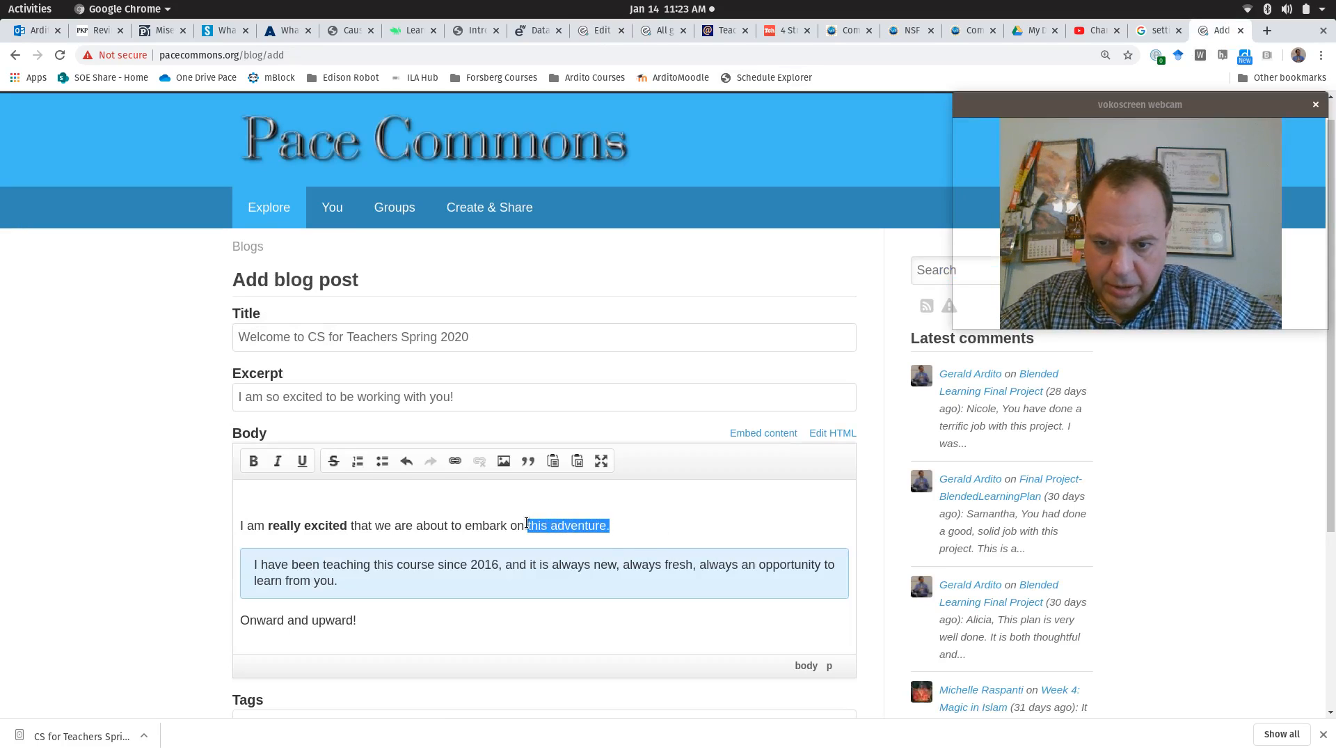
left_click(457, 459)
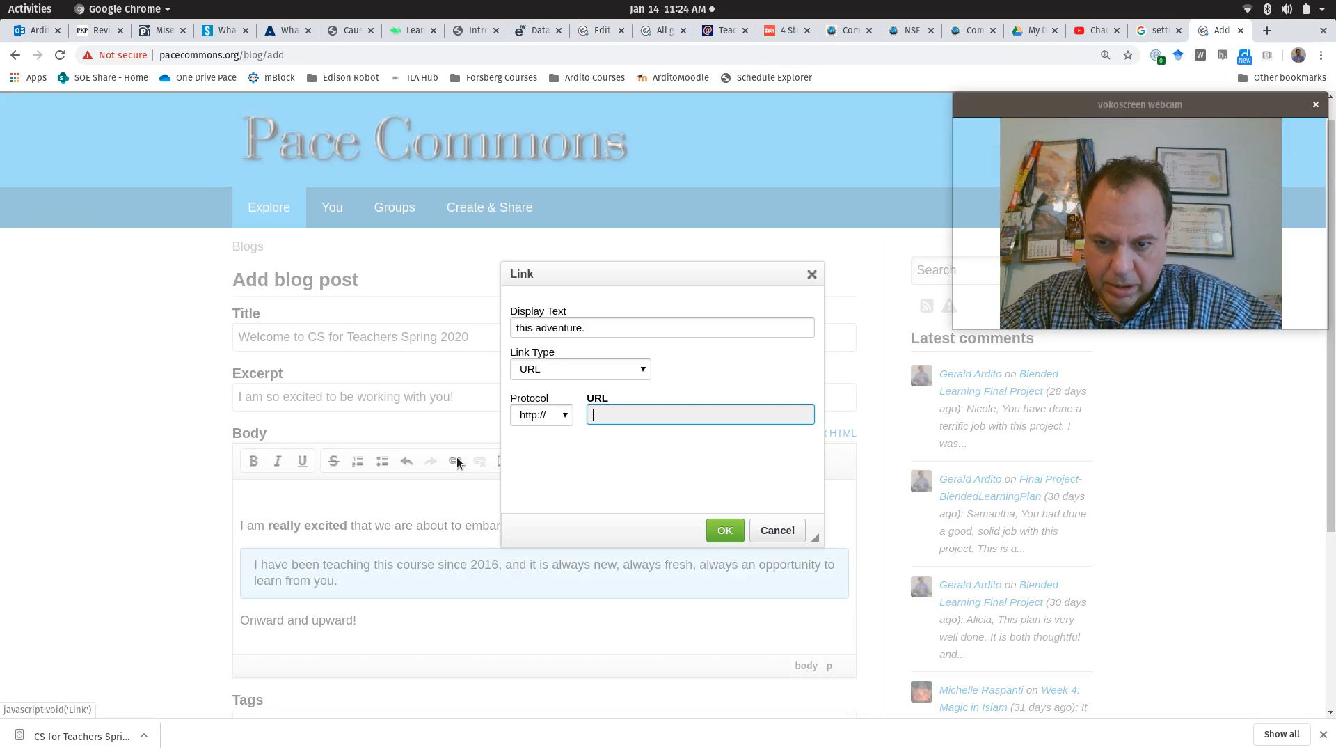
key("ctrl+v")
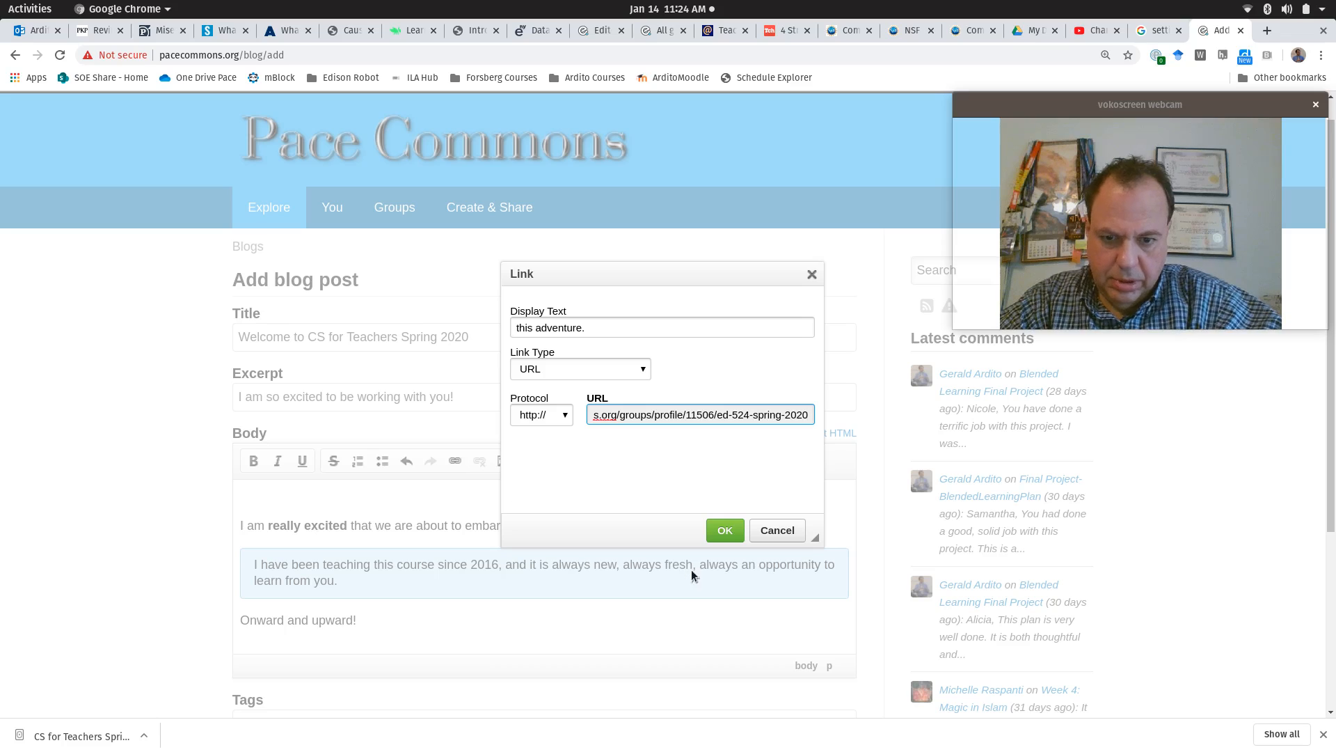
left_click(717, 530)
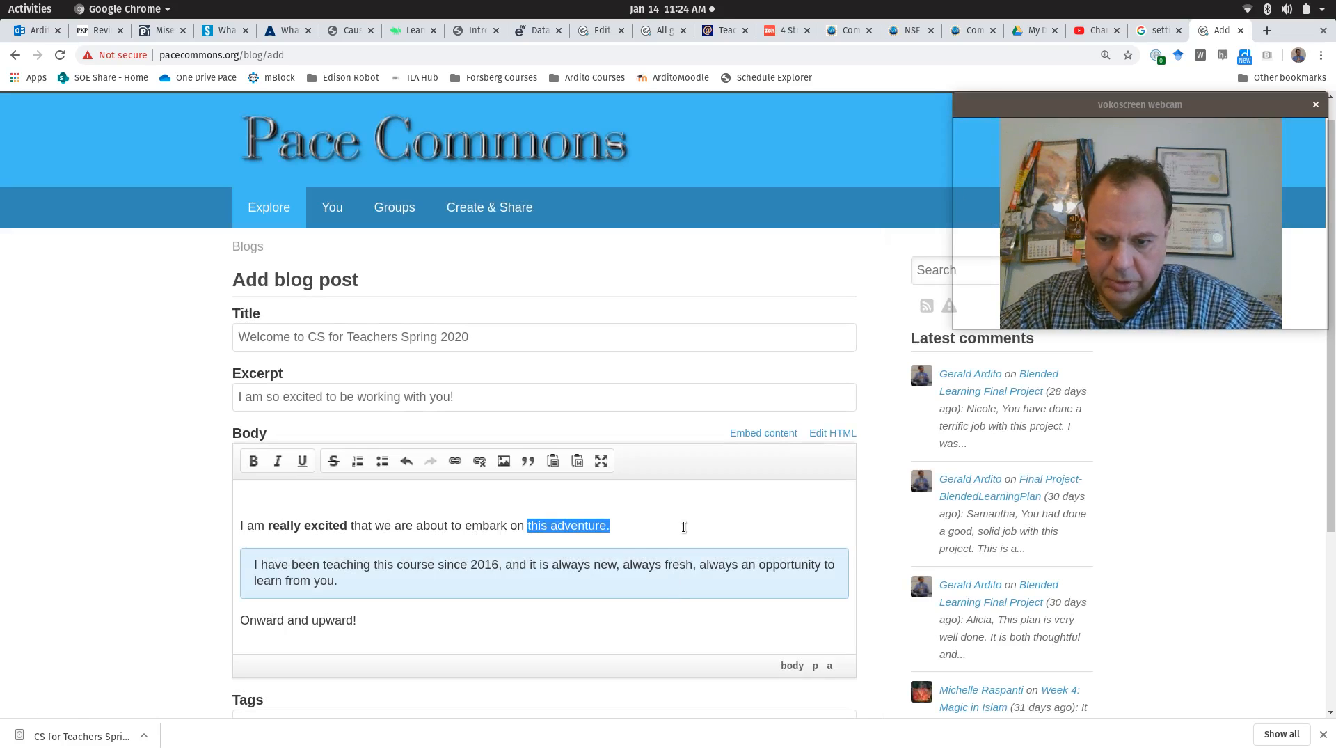
left_click(684, 526)
scroll(684, 527, "down", 1)
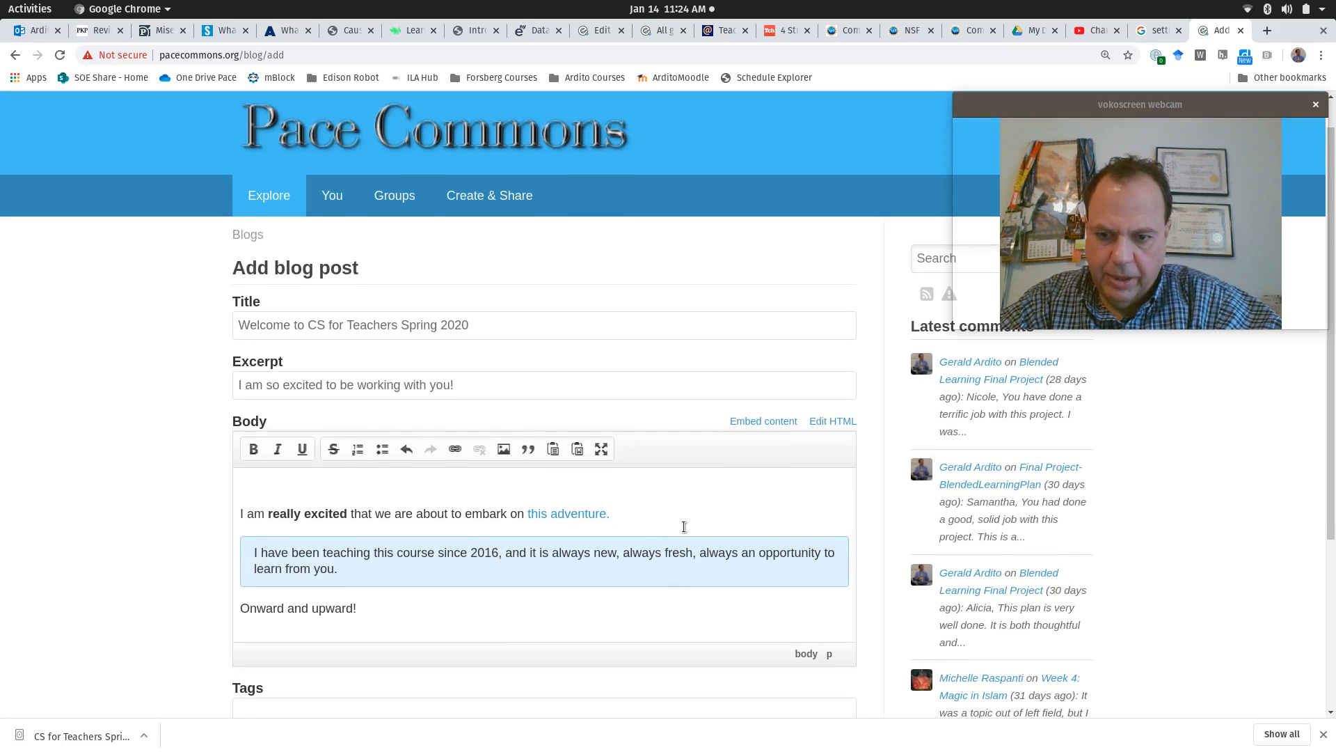
- Place the cursor in the empty line above the first paragraph and search Google Images for "fireworks"
left_click(370, 481)
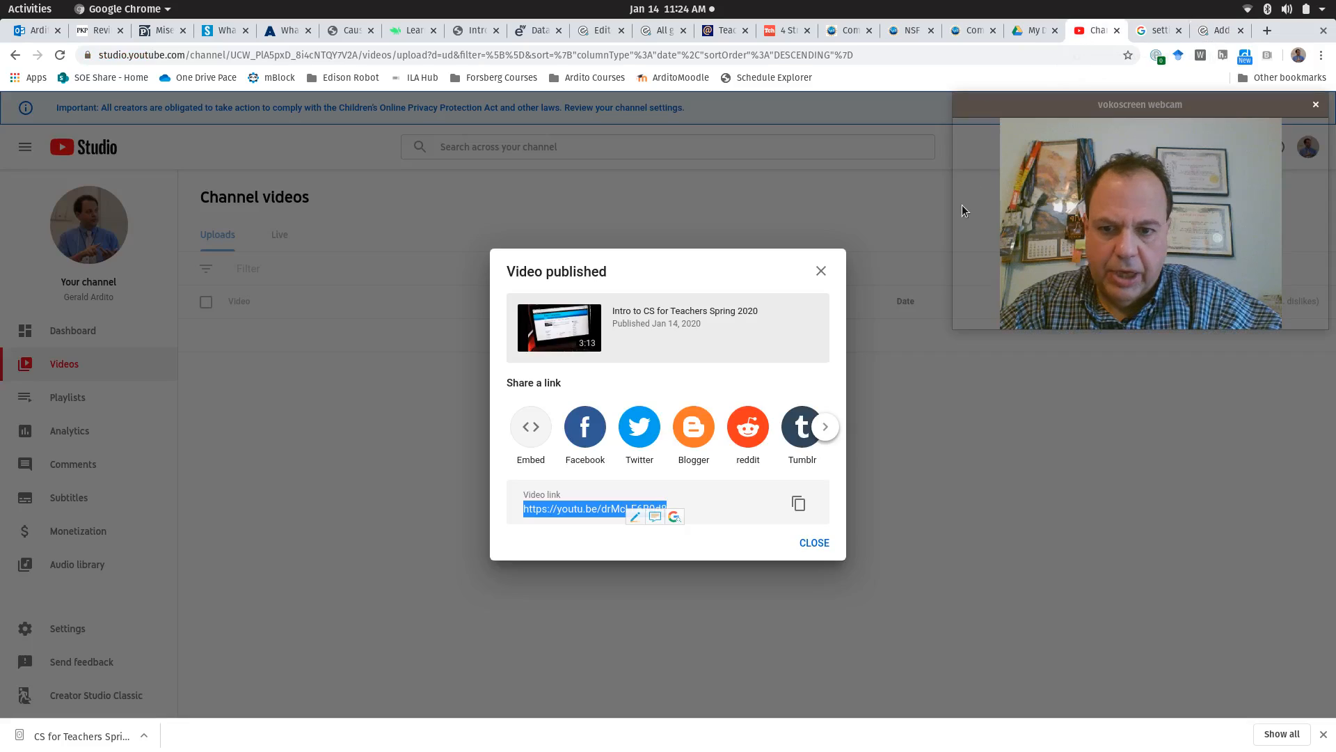
left_click(1160, 31)
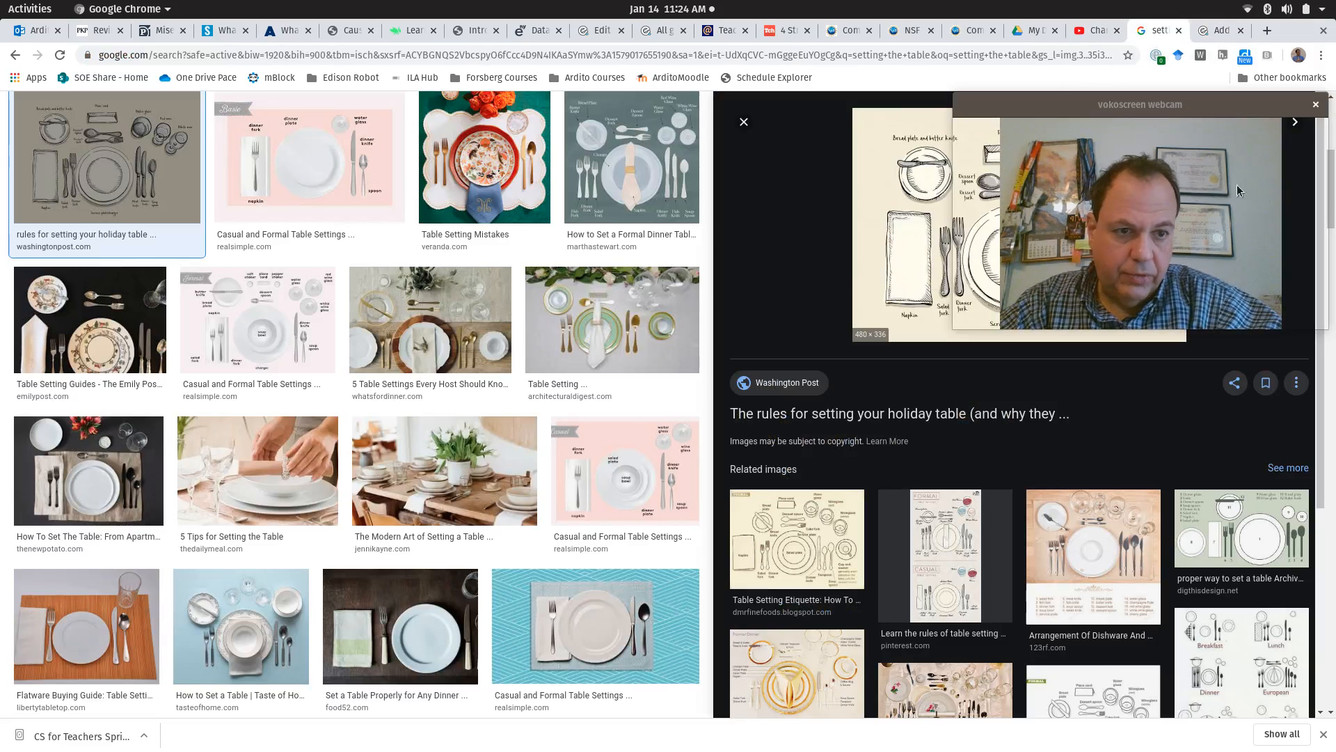
left_click(1324, 174)
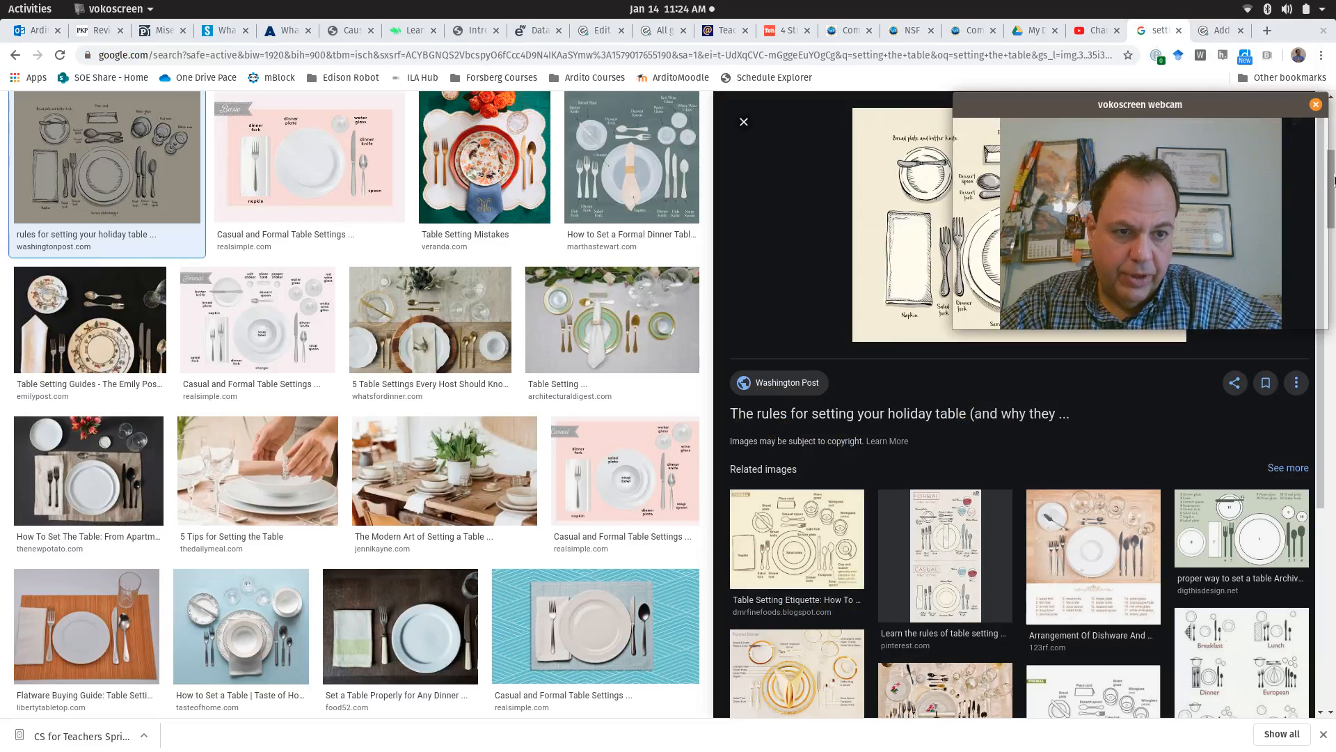
left_click_drag(1333, 181, 1332, 125)
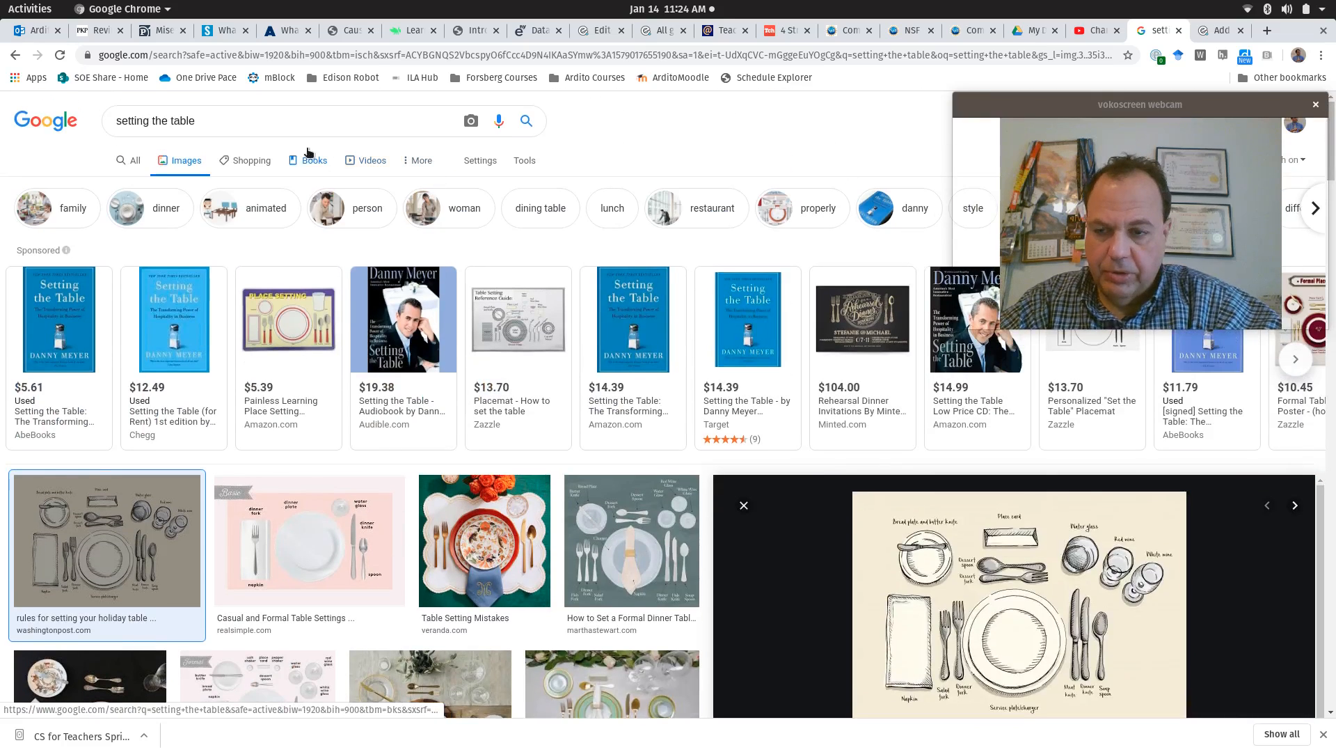
left_click(257, 113)
triple_click(257, 114)
type("fi")
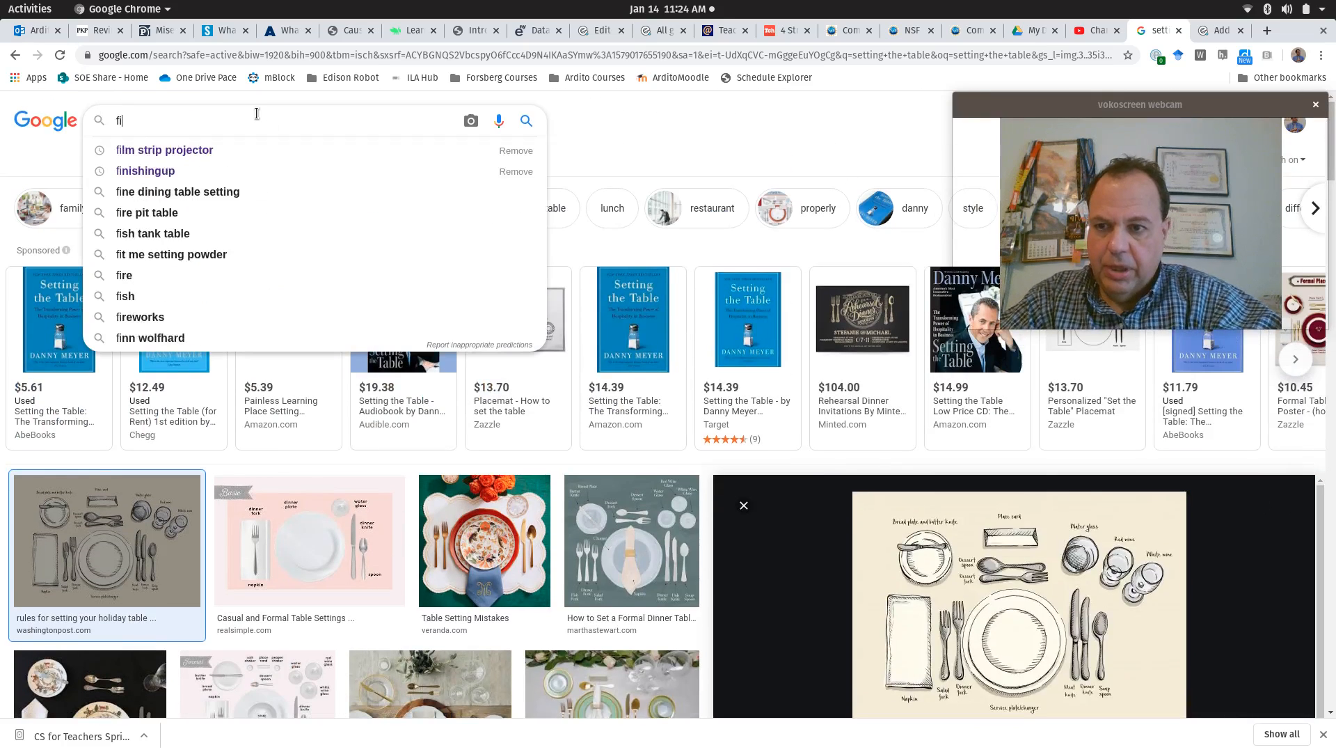
type("reworks")
key("BackSpace")
key("BackSpace")
key("BackSpace")
key("BackSpace")
key("BackSpace")
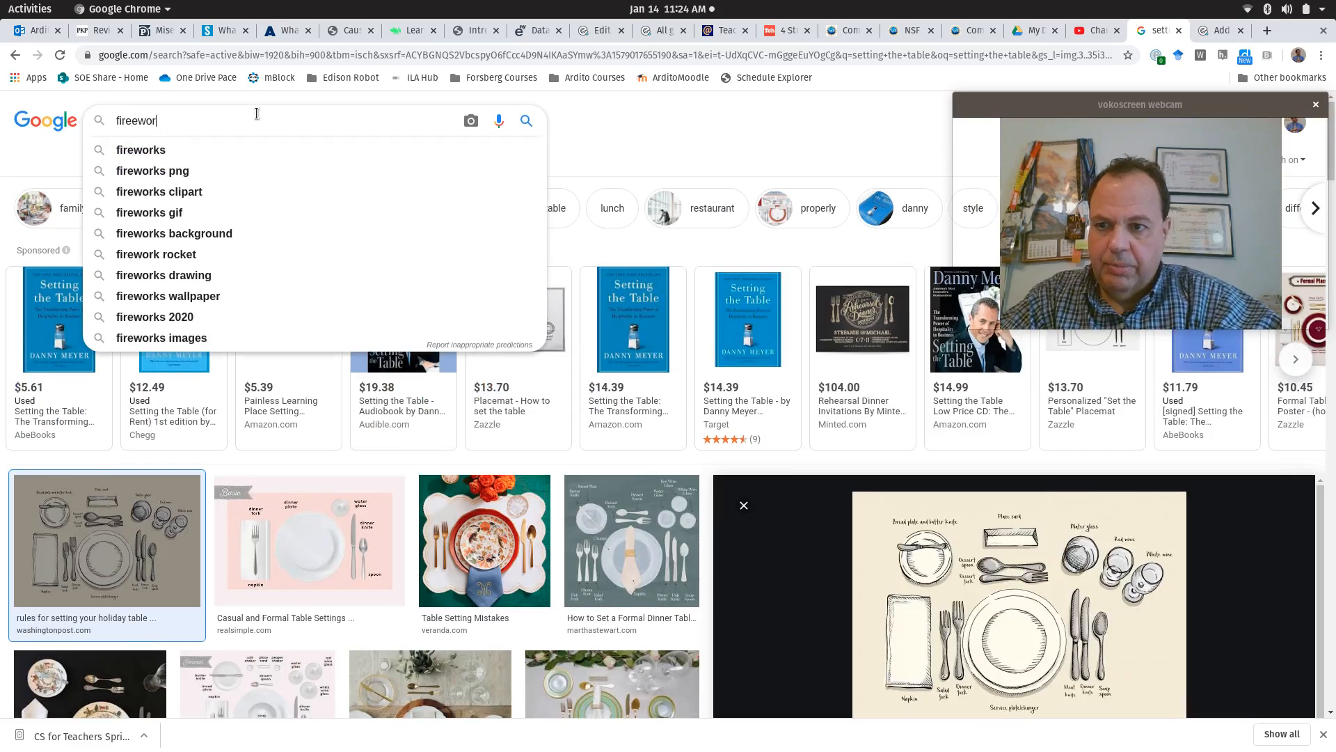
type("works")
key("Return")
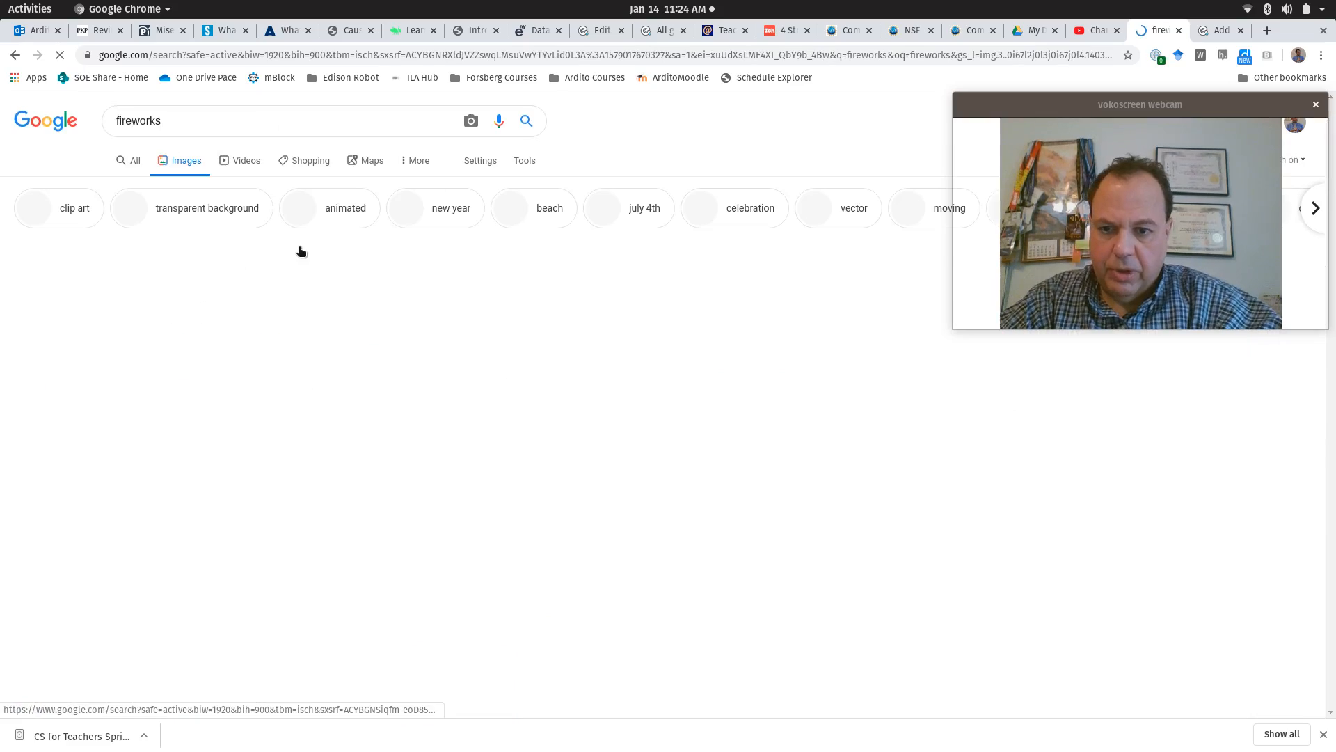
scroll(549, 510, "down", 5)
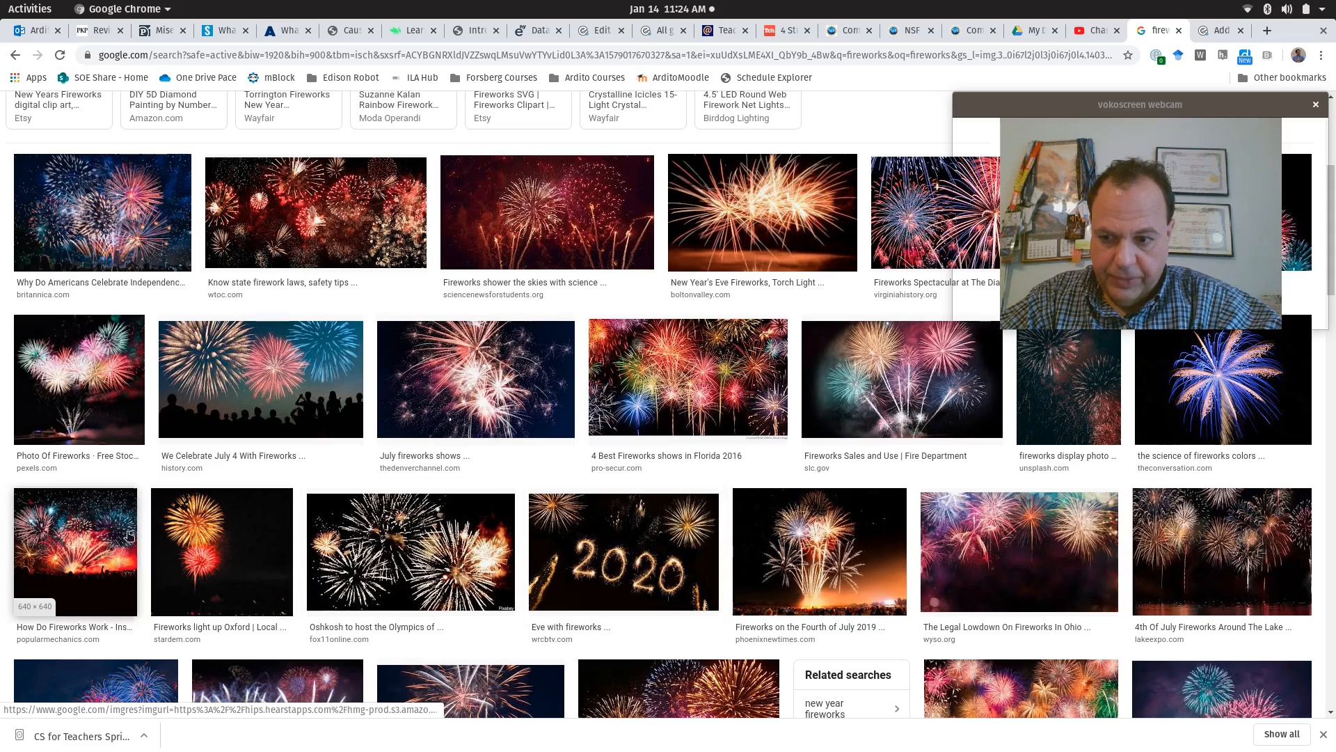
- Open the Popular Mechanics fireworks picture, copy its image address and return to the blog post draft
left_click(93, 538)
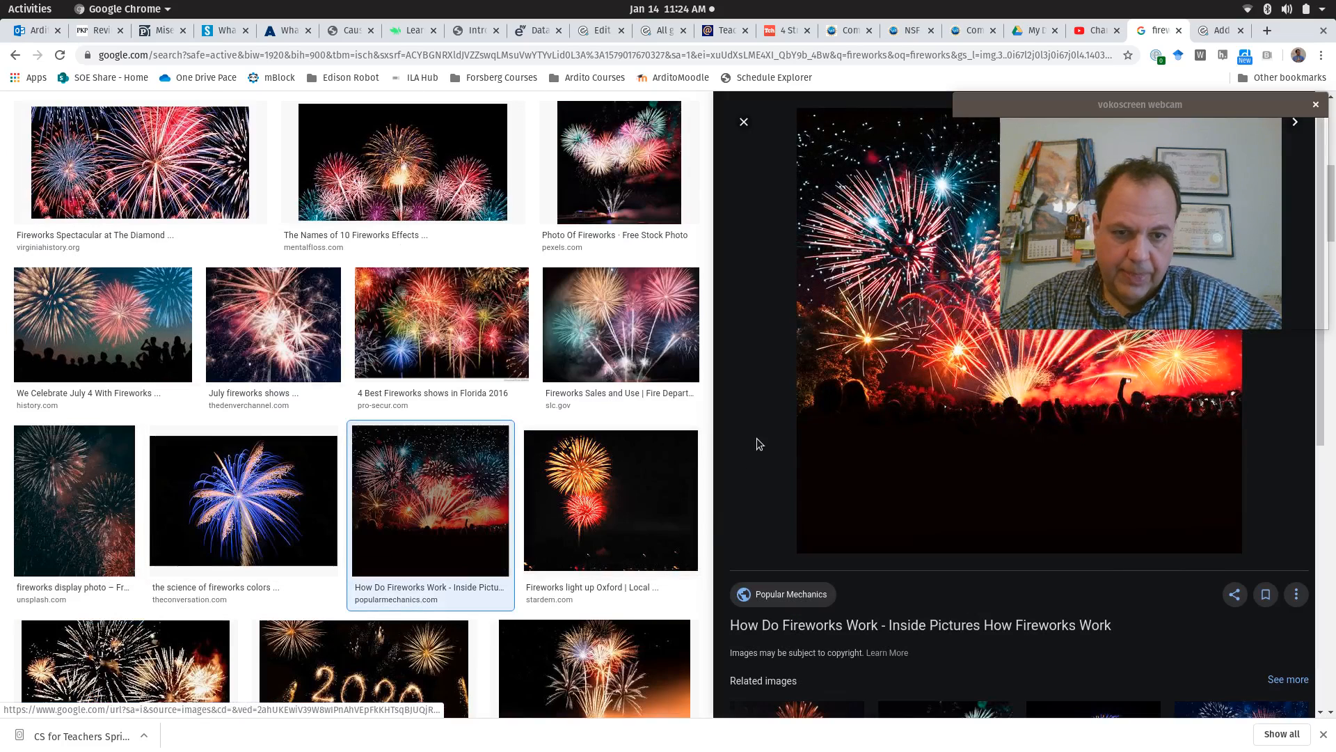
right_click(857, 300)
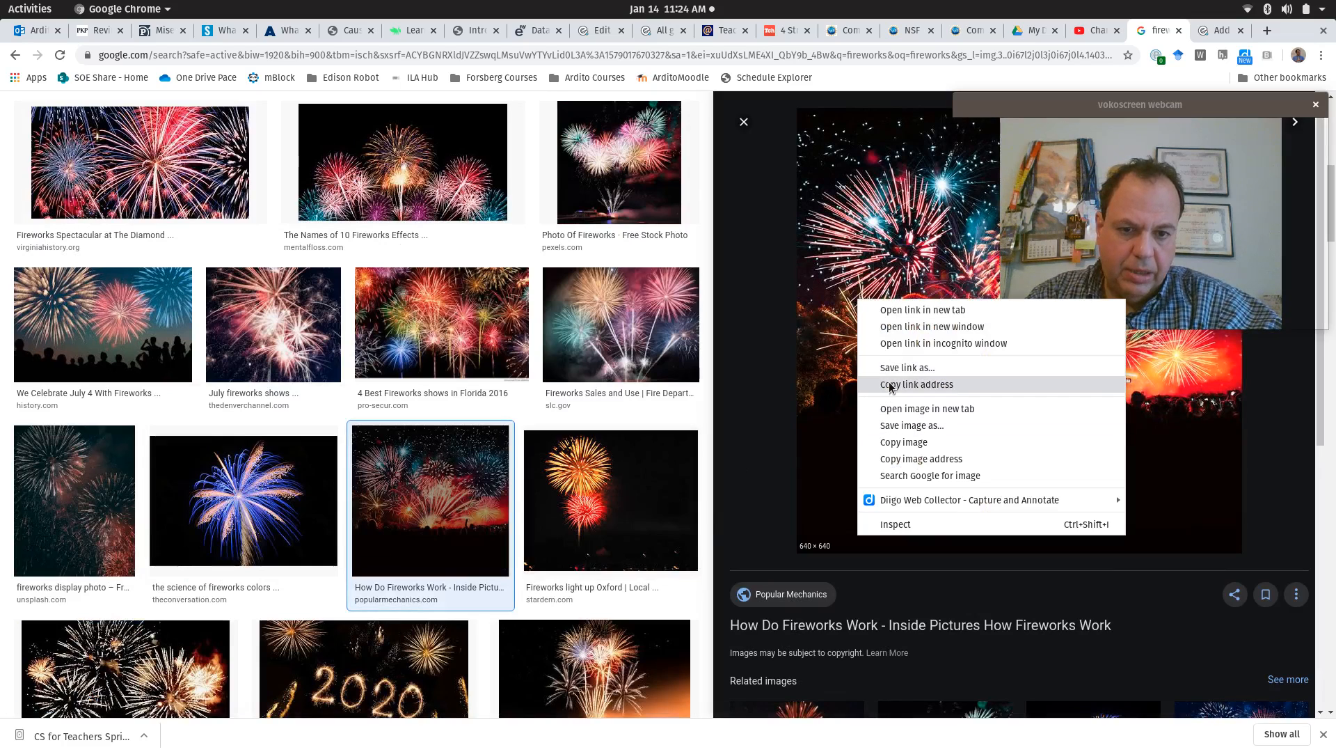
left_click(898, 460)
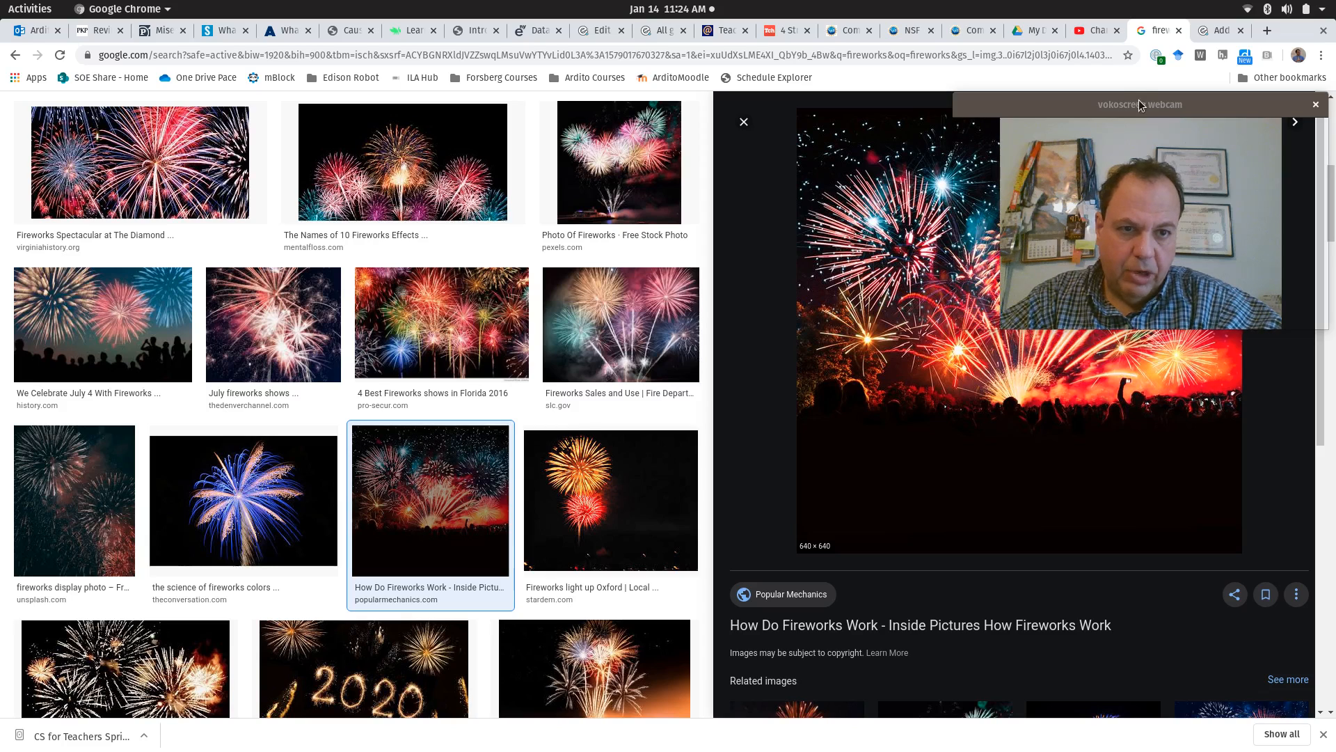
left_click(1220, 30)
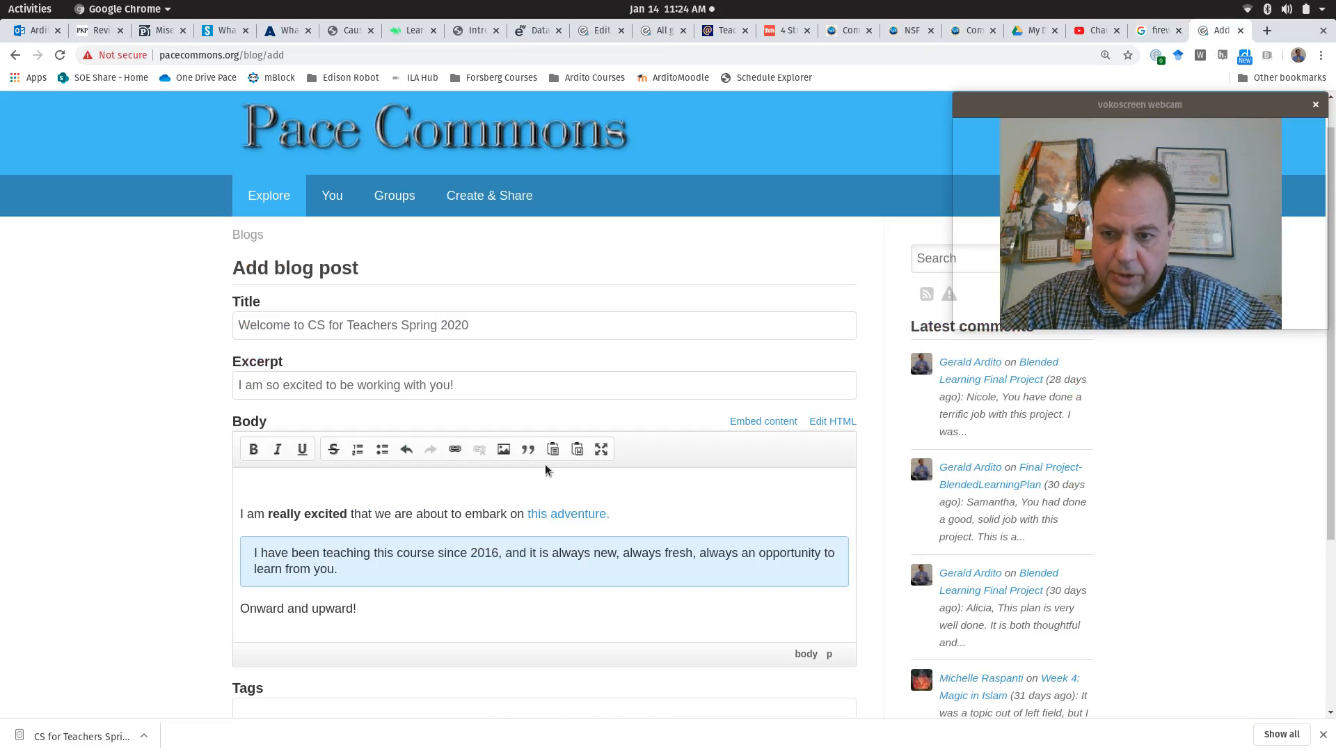
- Start inserting an image in the post body and enter the copied fireworks image address as its URL
left_click(510, 447)
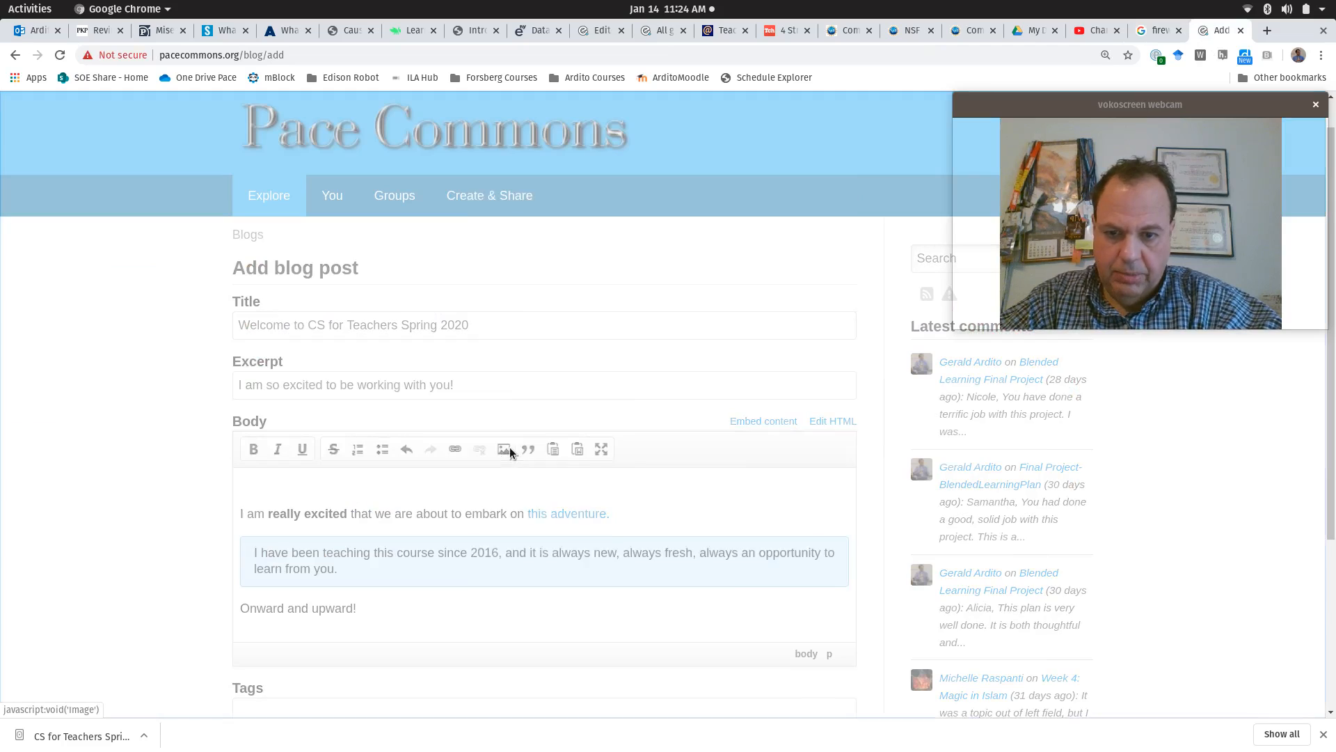
left_click(510, 450)
key("ctrl+v")
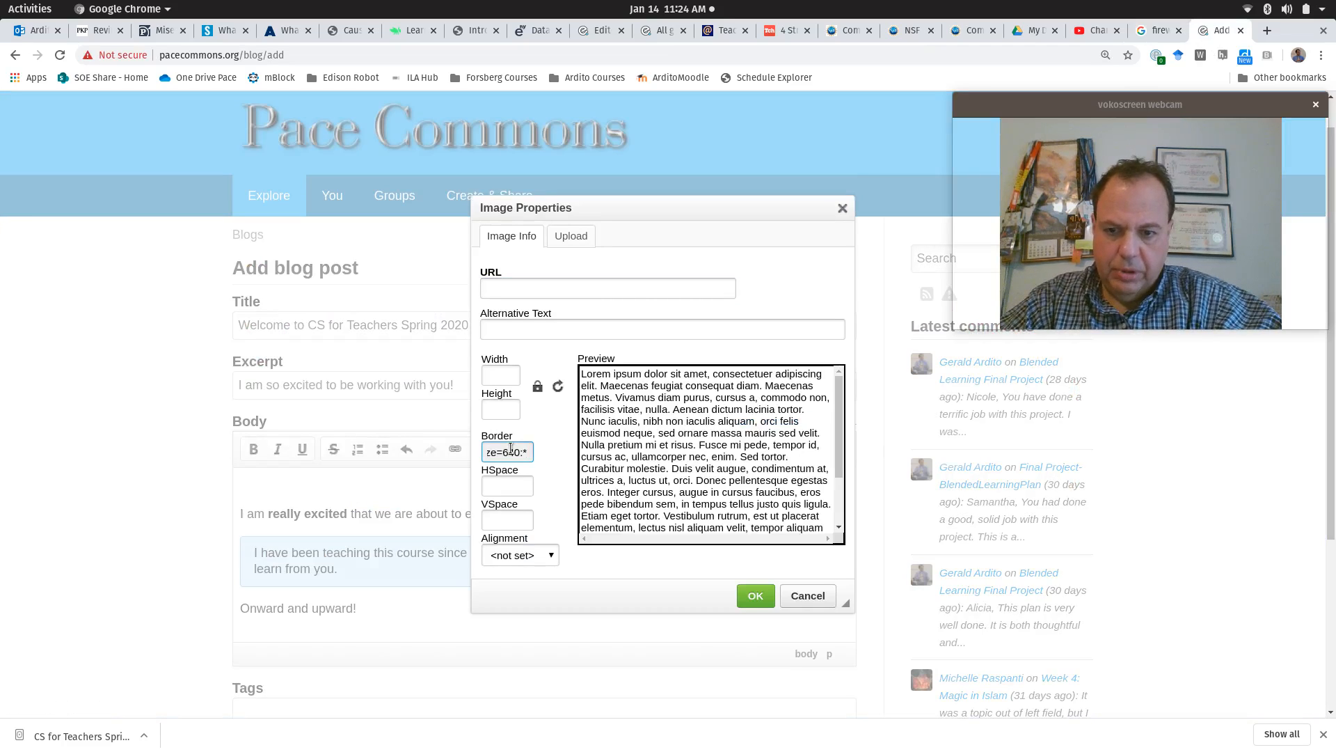
key("ctrl+z")
left_click(516, 282)
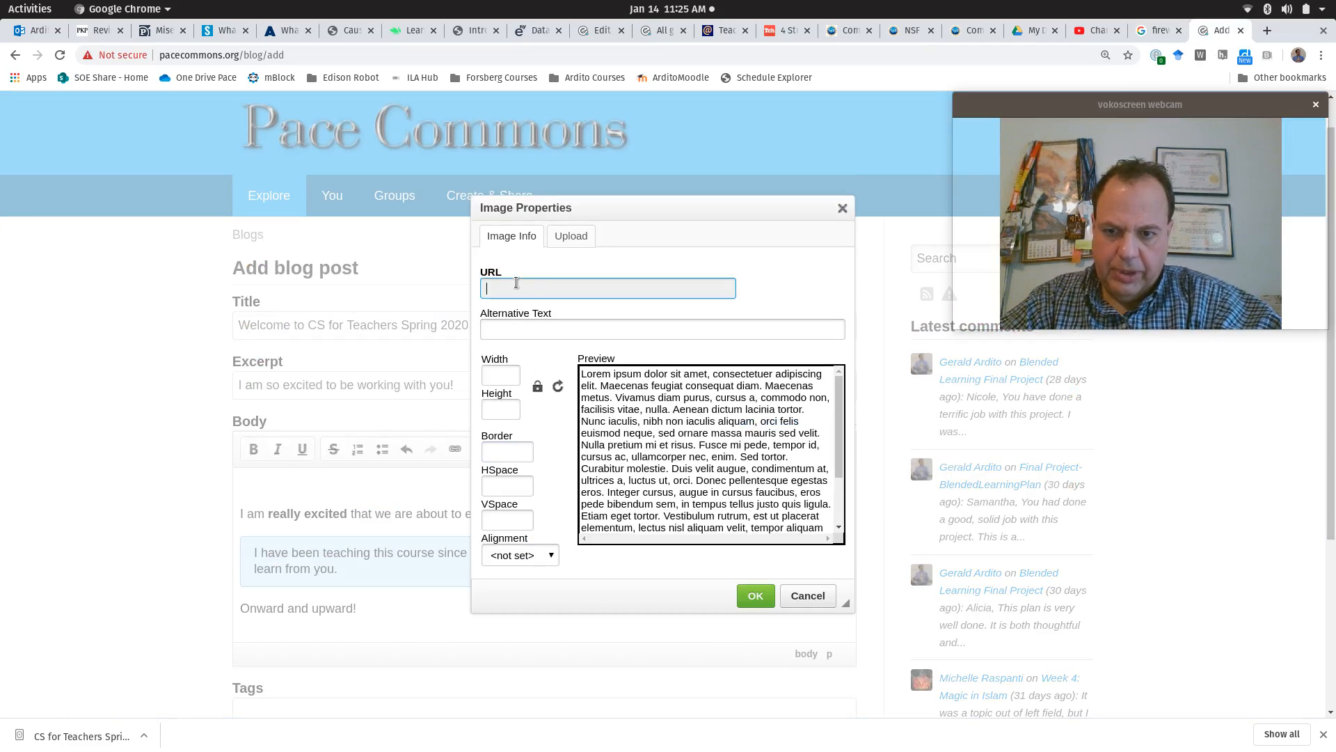
key("ctrl+v")
key("Tab")
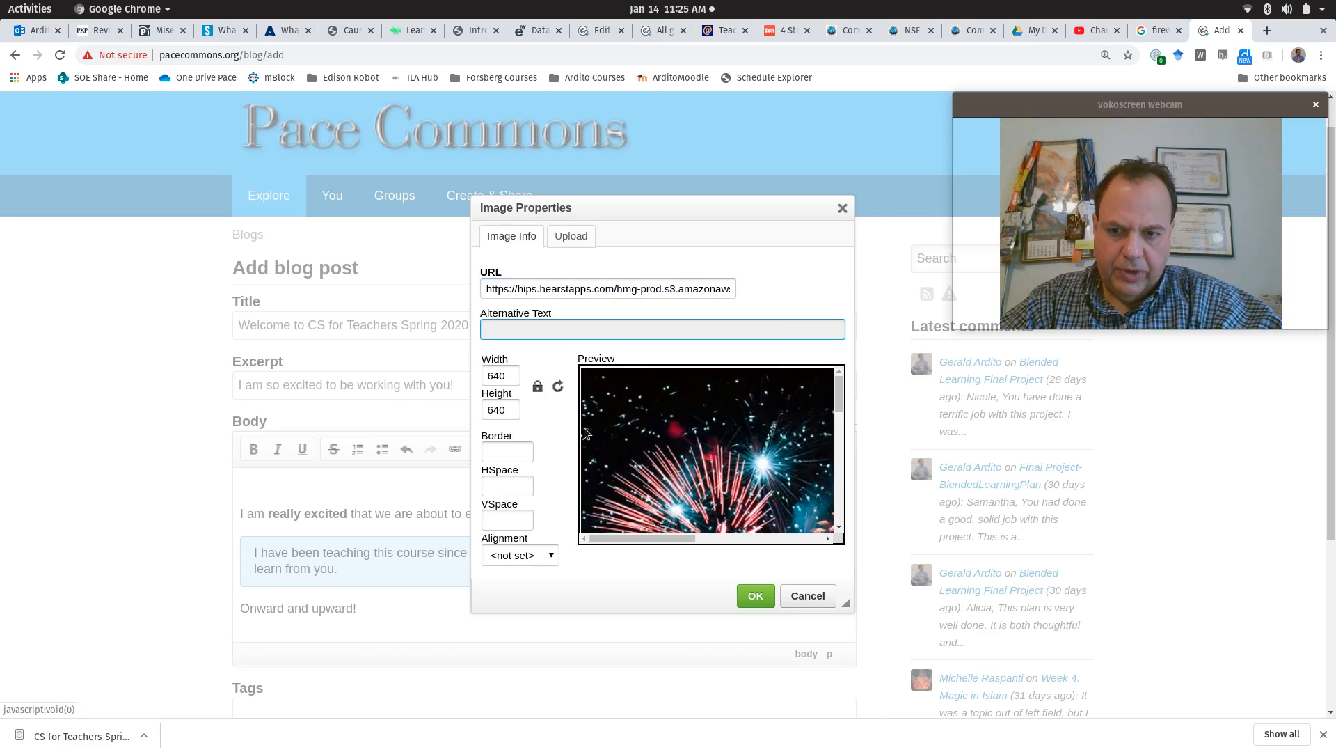
- Set the fireworks image's width to 600 with proportions locked and insert it into the body
double_click(510, 378)
type("600")
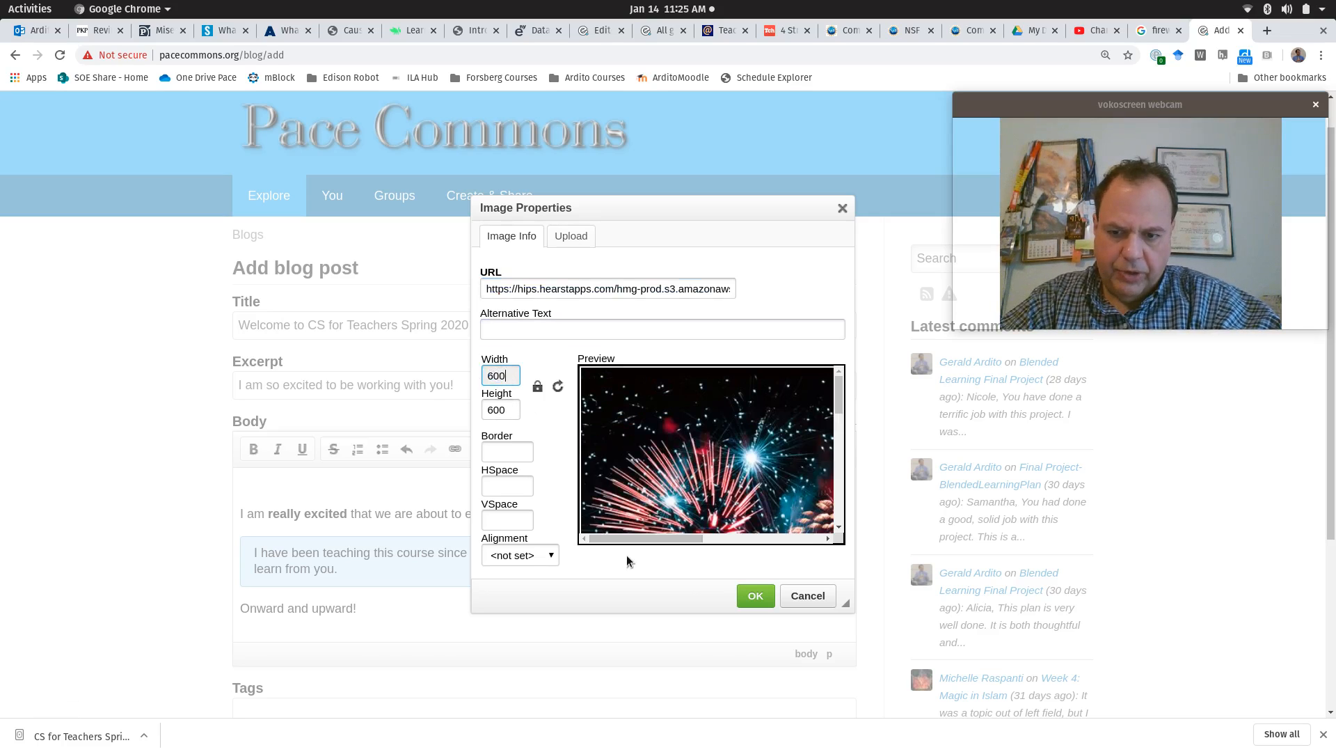
left_click(753, 595)
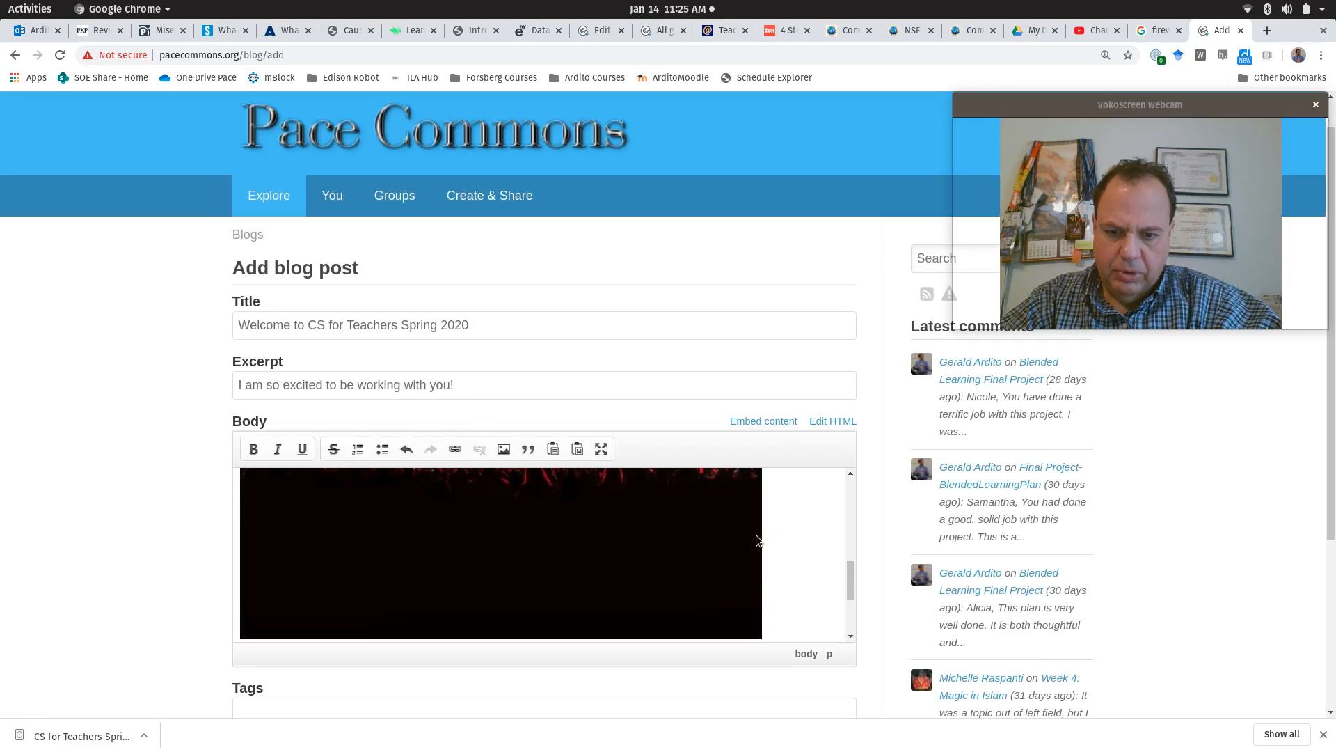
scroll(798, 531, "down", 3)
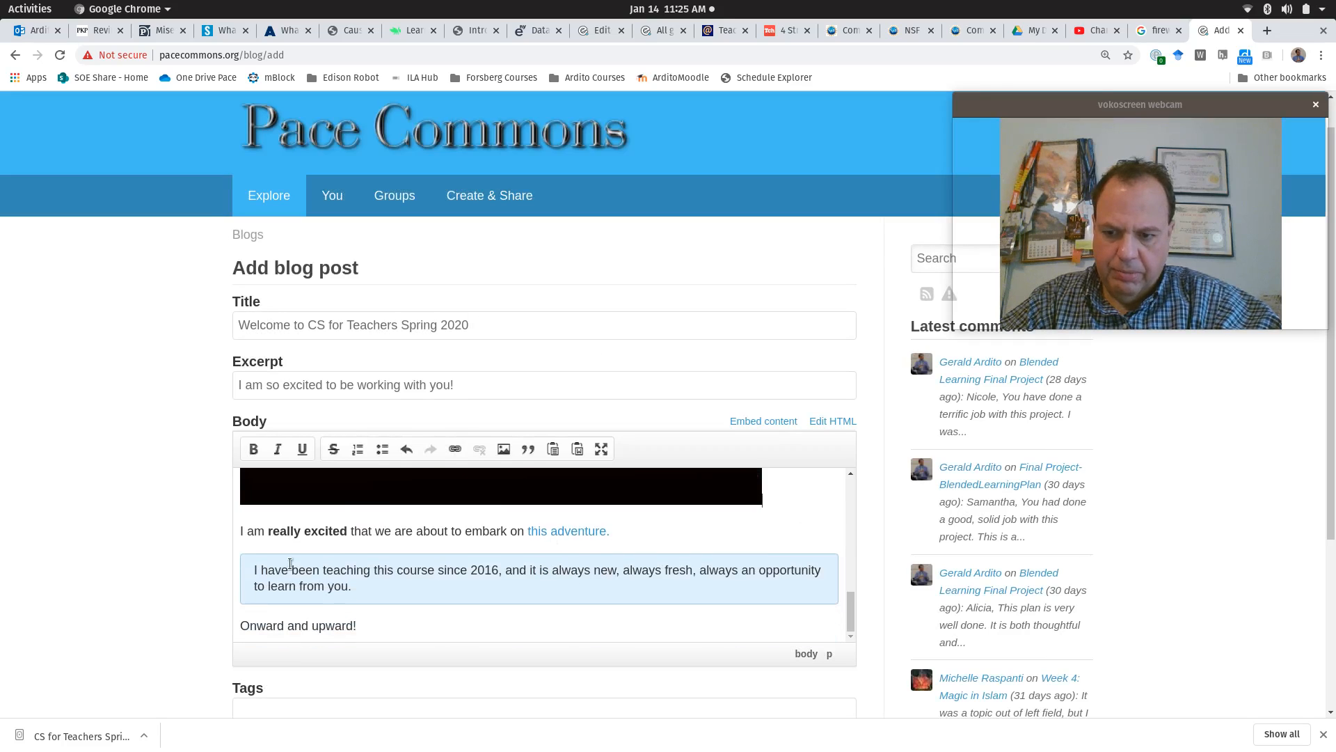
- Review the access options available for the blog post and keep Public
scroll(73, 527, "down", 5)
scroll(72, 526, "up", 3)
scroll(72, 526, "down", 4)
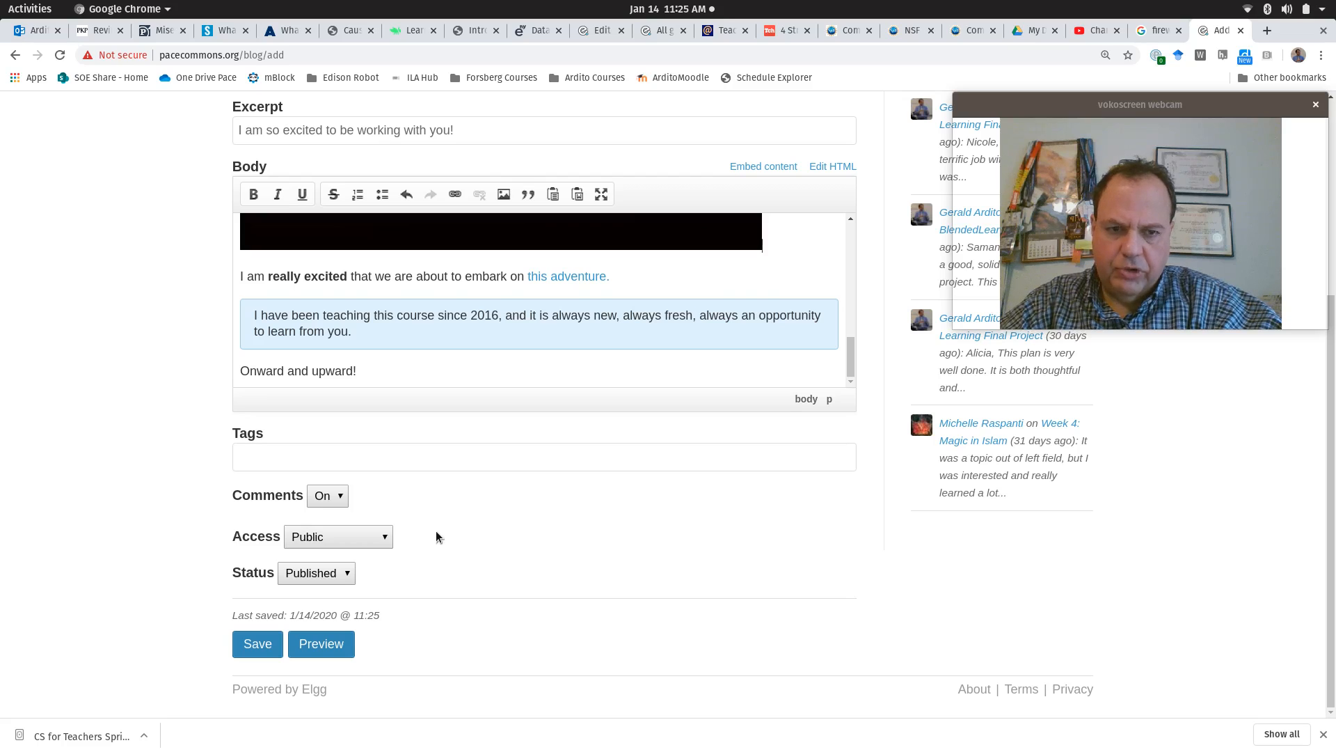
left_click(375, 537)
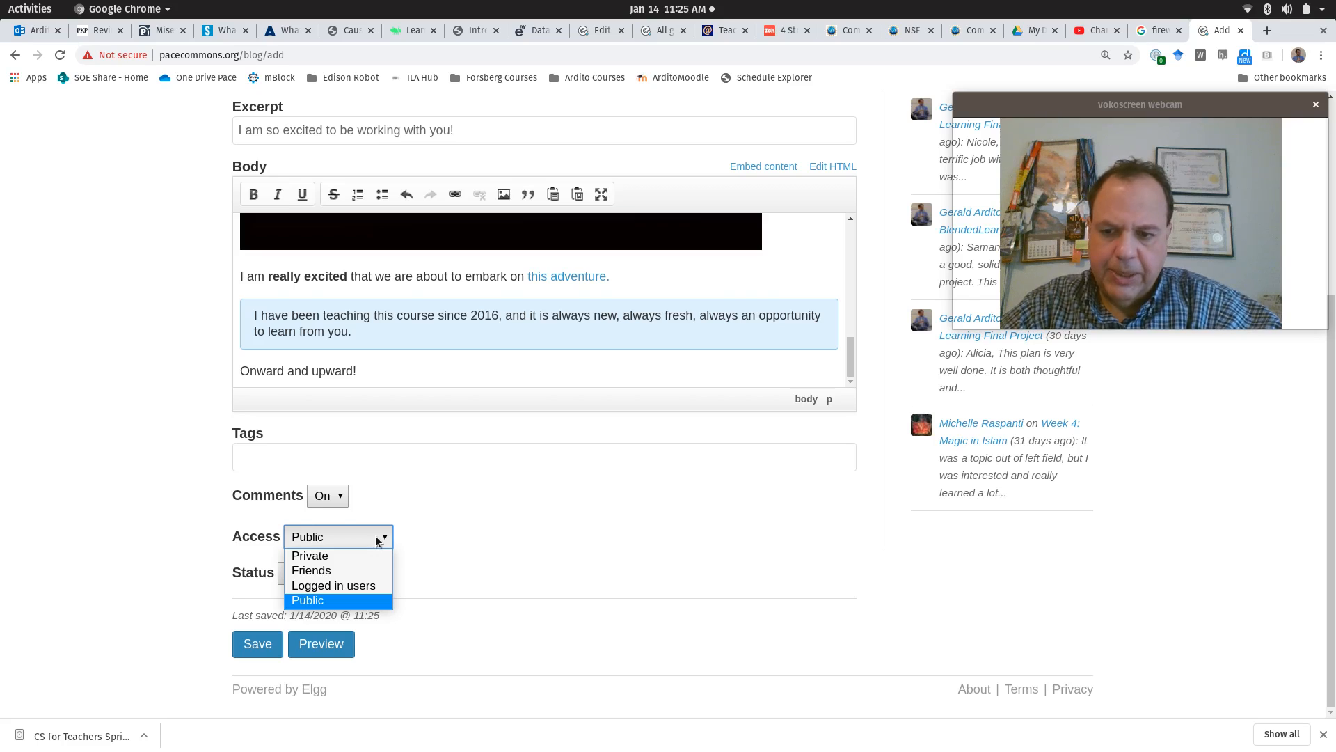
left_click(463, 515)
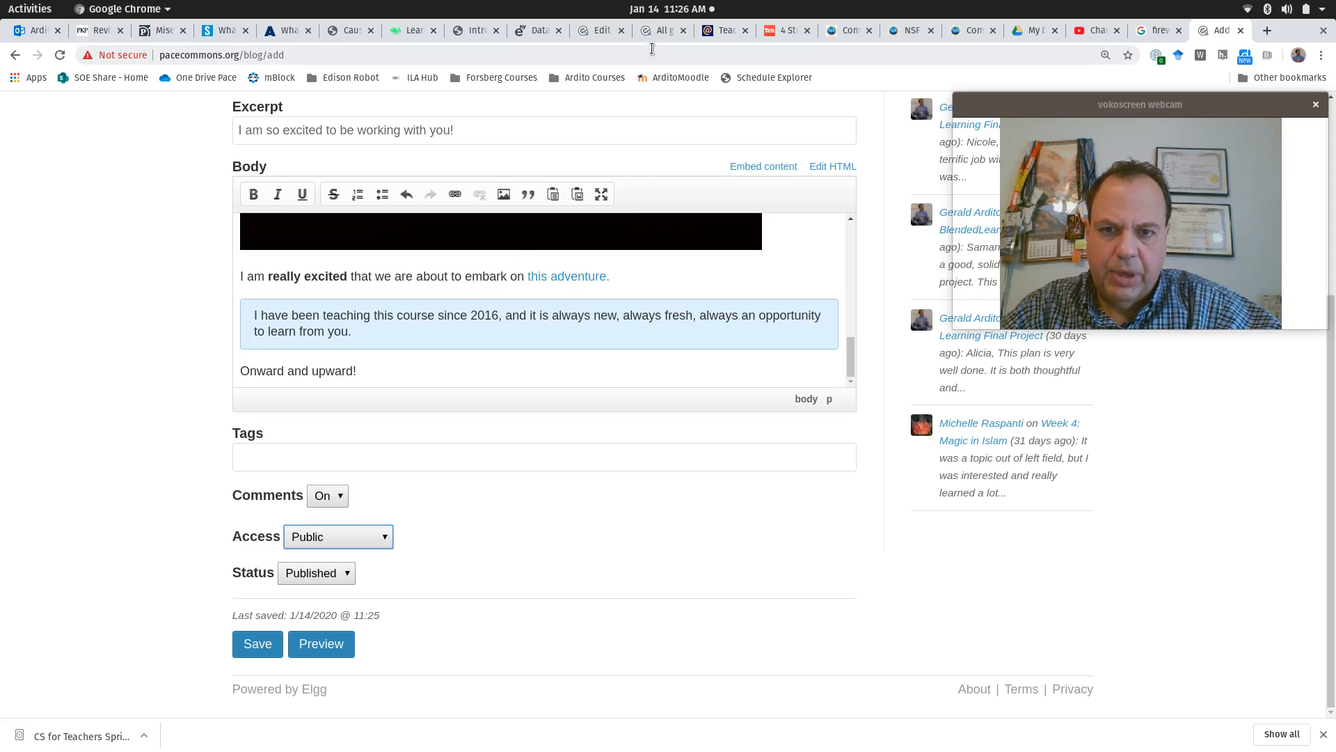
- Switch to the Unit 0 - Setting the Table page open for editing and save it
left_click(597, 40)
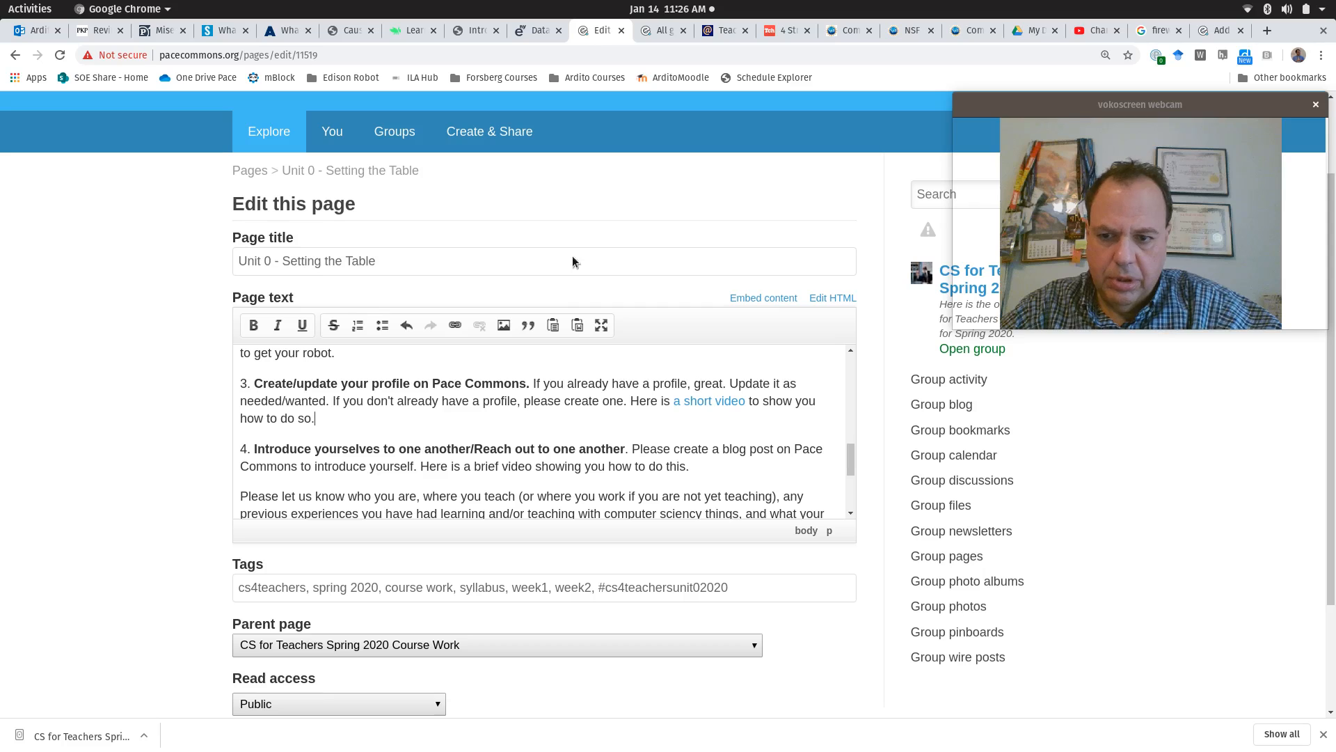
scroll(387, 545, "down", 3)
left_click(258, 653)
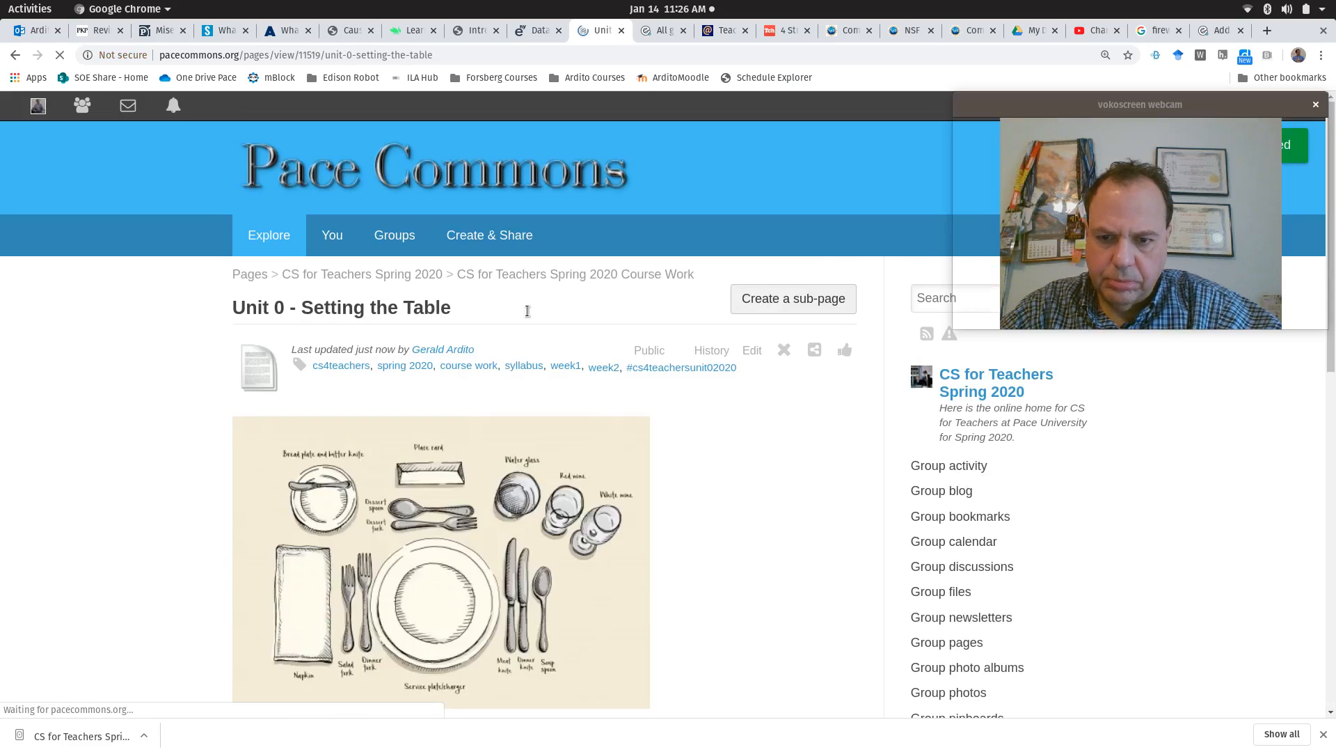
- Copy the tag #cs4teachersunit02020 from the introduction task on the Unit 0 page and return to the blog post draft
scroll(527, 311, "down", 10)
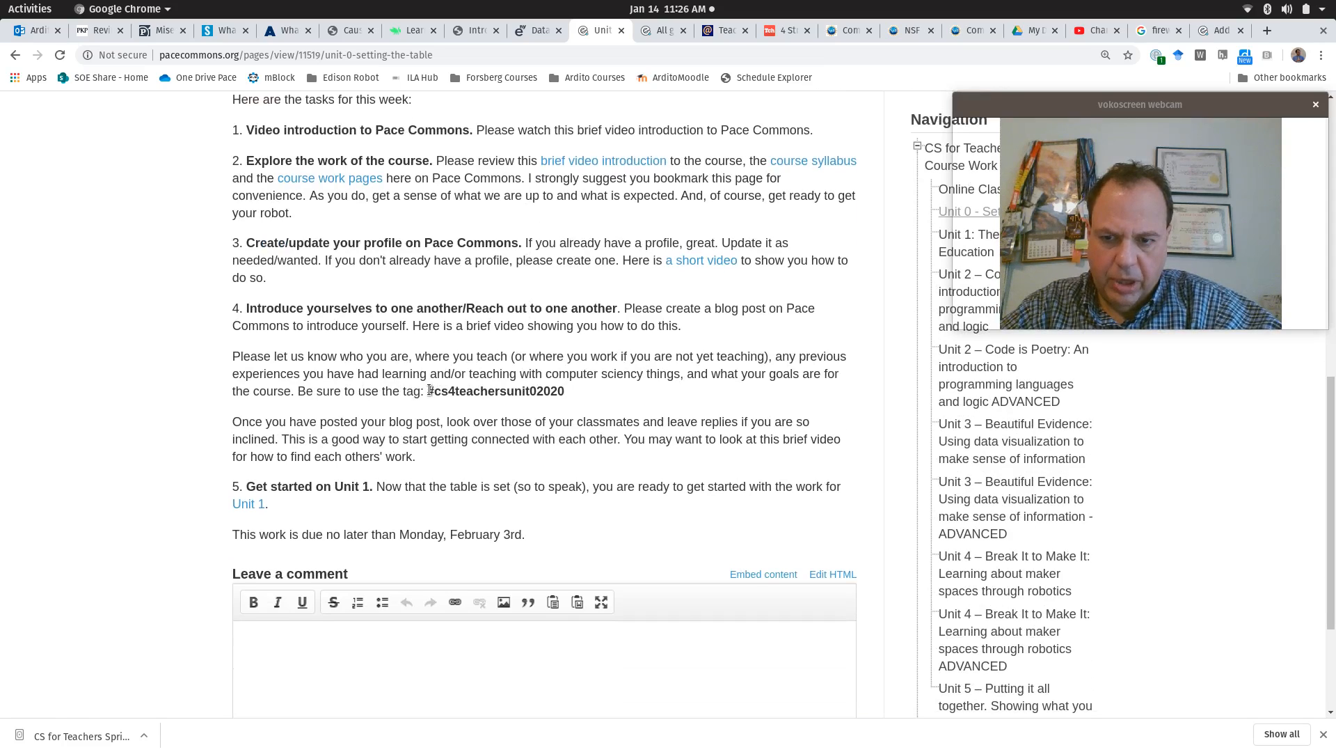
left_click_drag(429, 390, 564, 394)
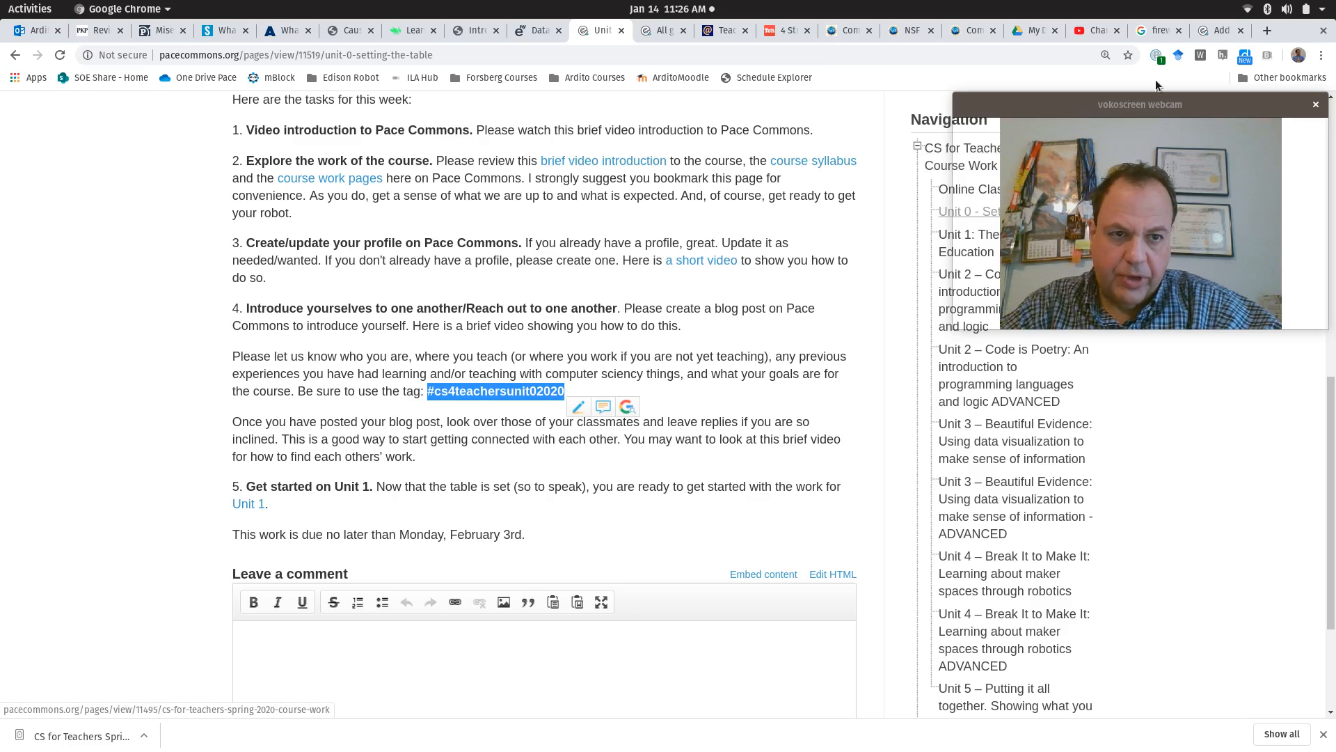
left_click(1225, 31)
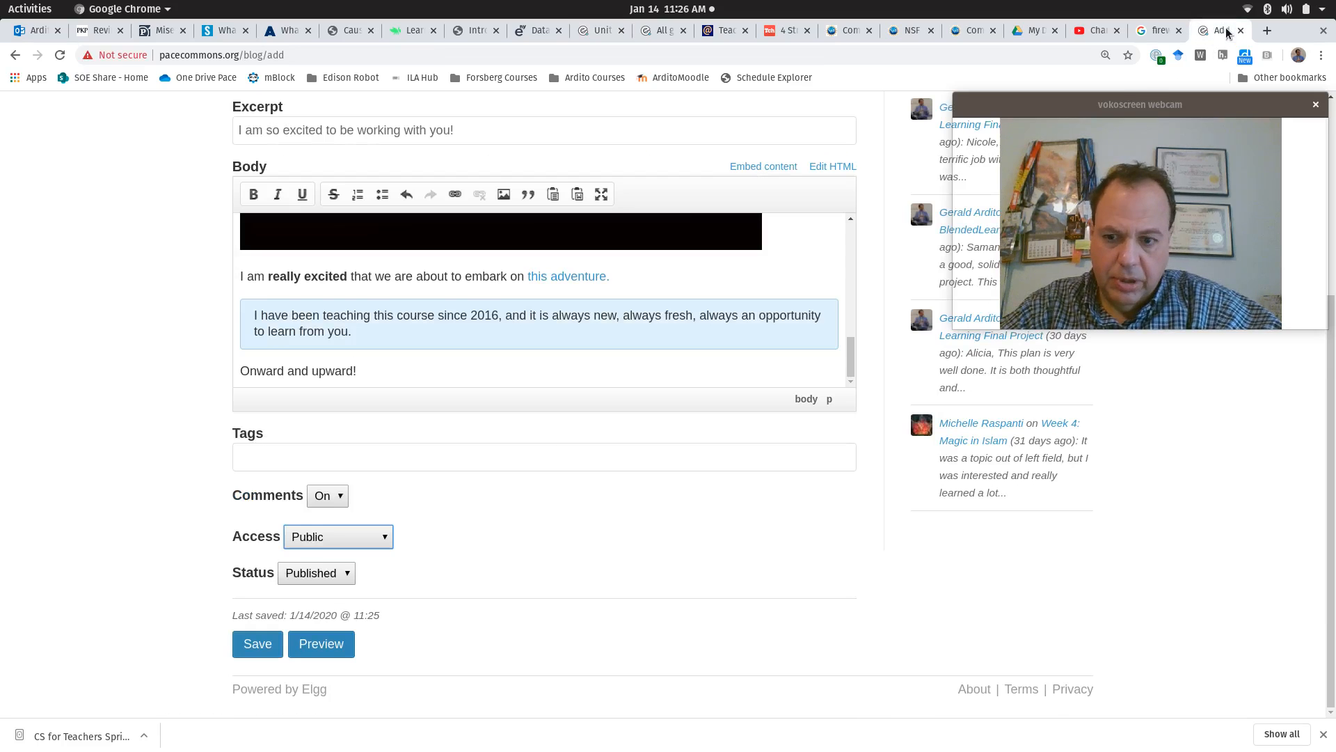
- Enter the tags #cs4teachersunit02020 and myfirstblogpost for the blog post, separated by commas
left_click(543, 465)
key("ctrl+v")
type(",")
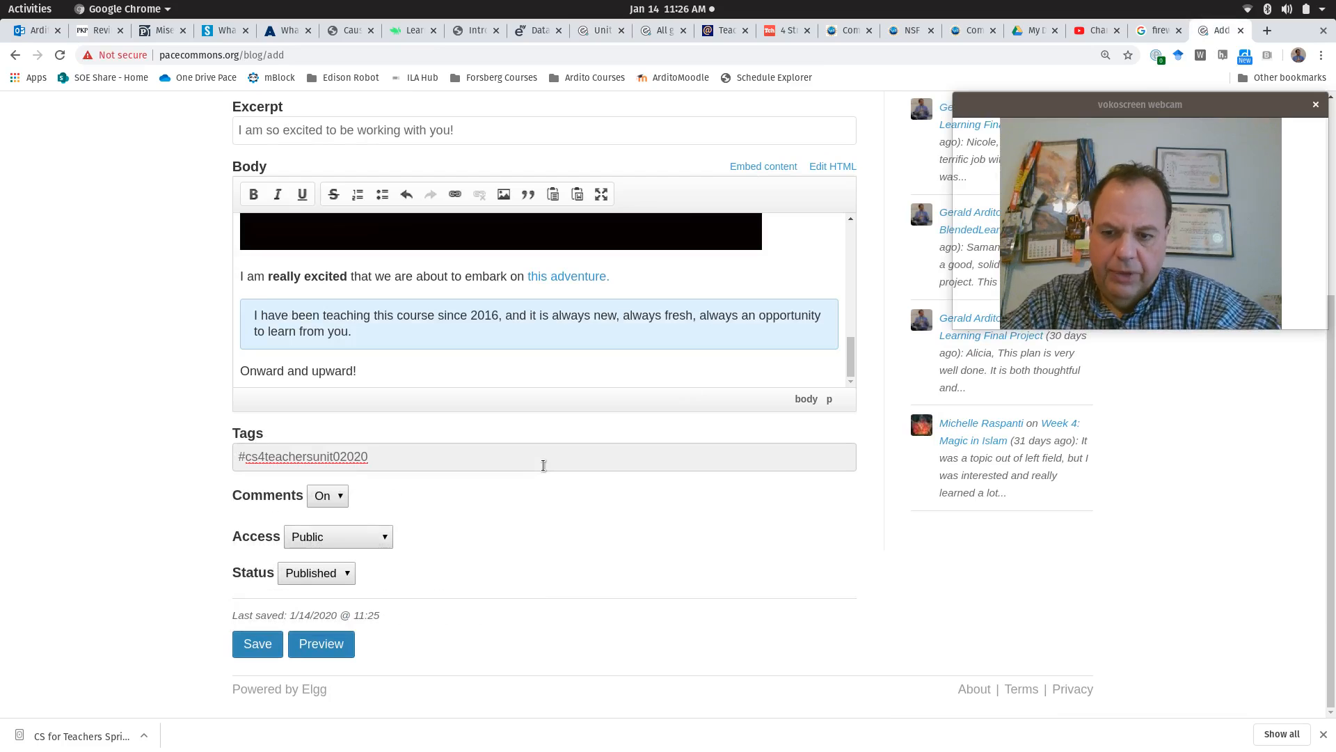
type(" my")
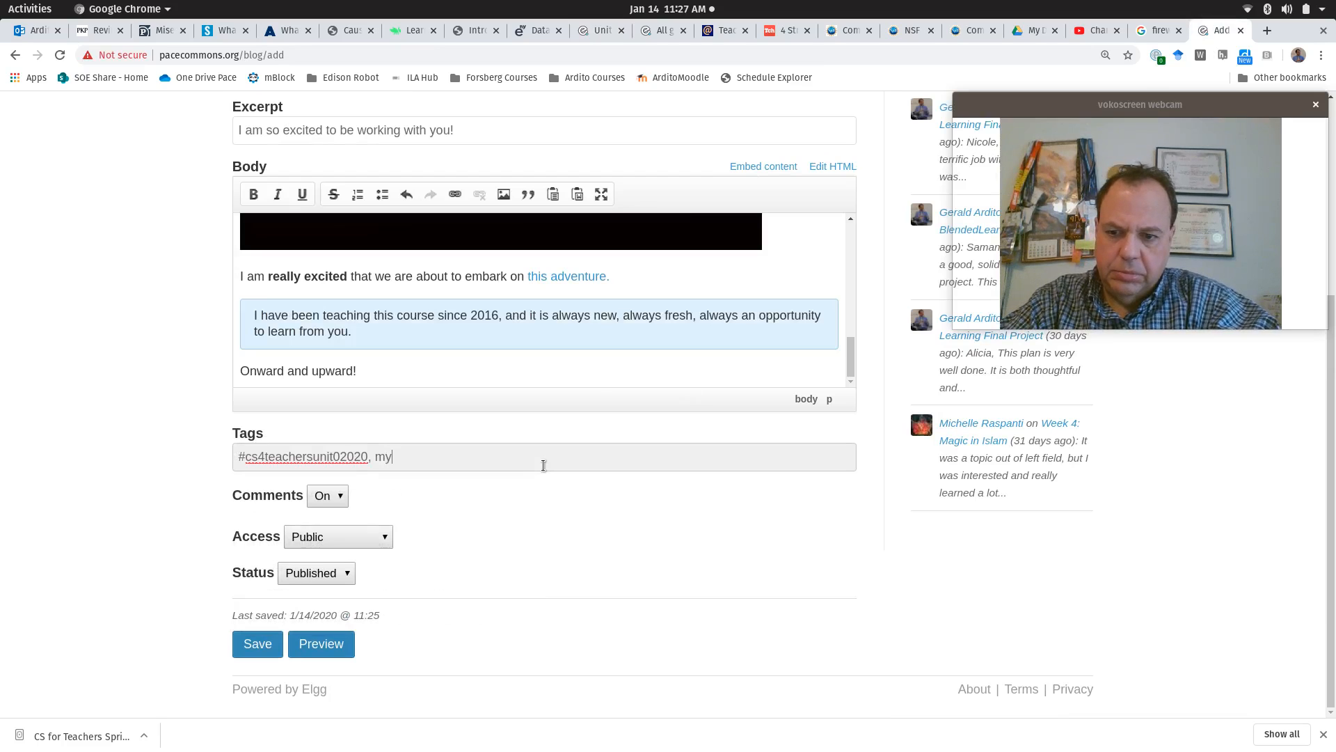
type("firstblogpost,")
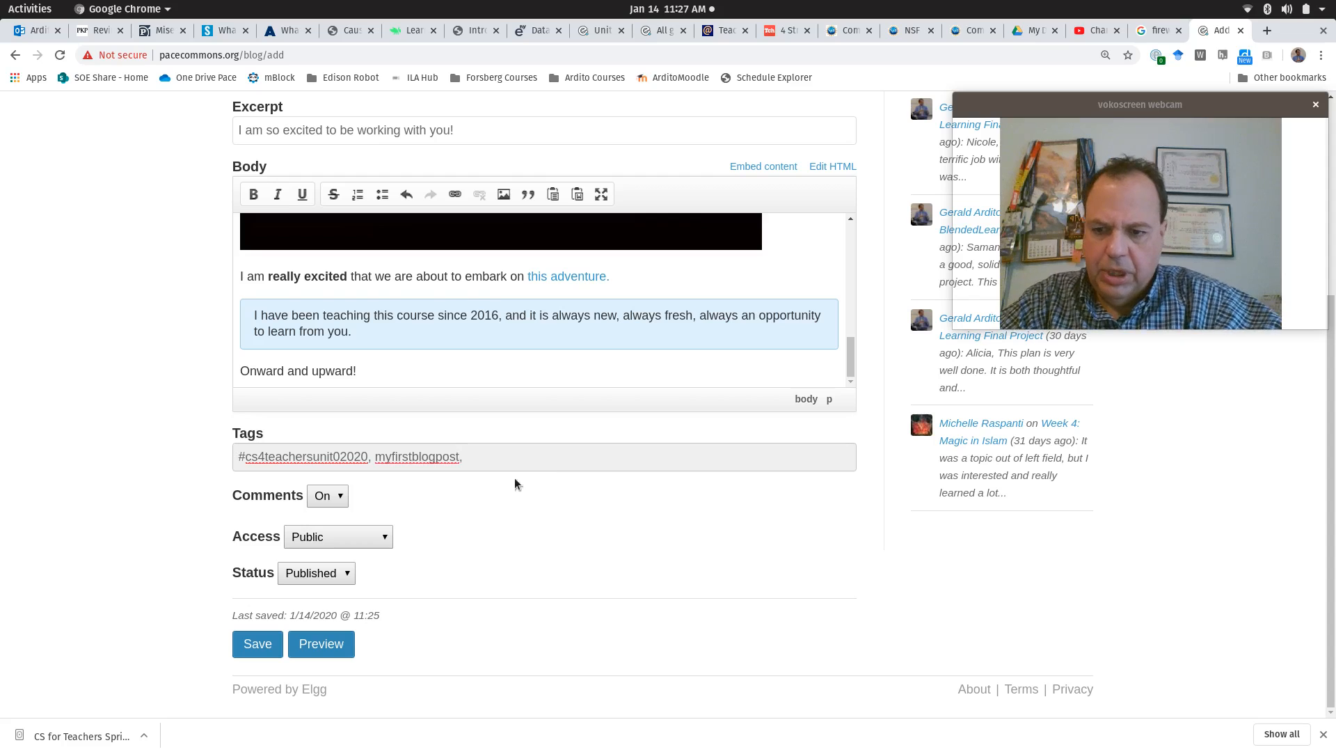
- Save the published blog post with its two tags and review its image, body text and comment area
left_click(261, 645)
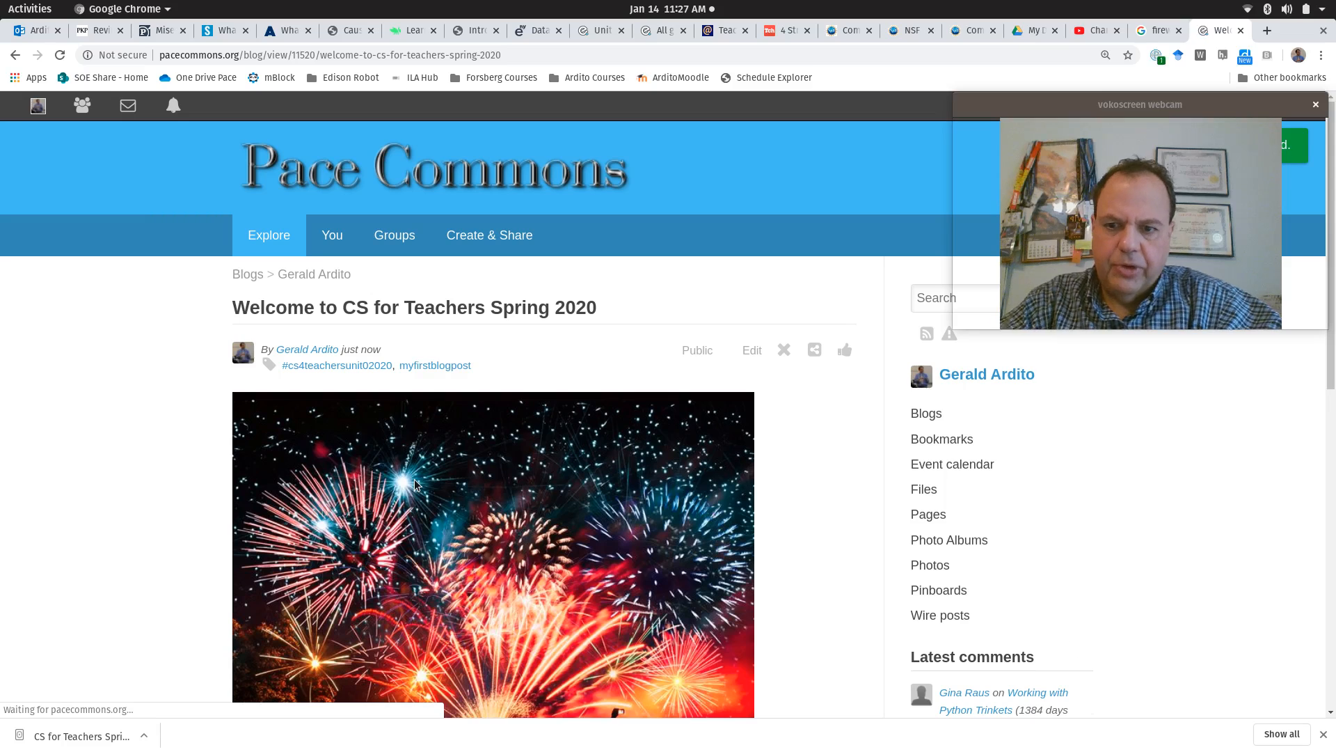
scroll(414, 484, "down", 10)
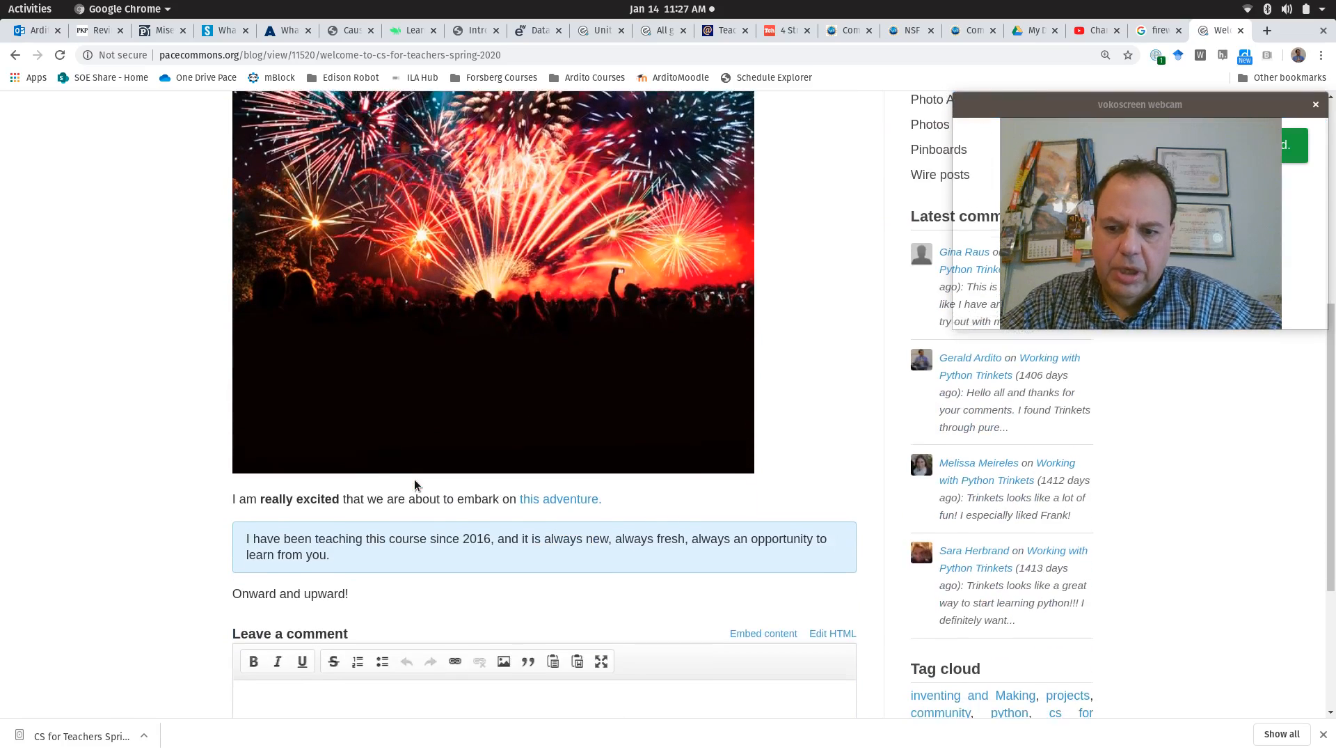
scroll(414, 485, "down", 1)
scroll(416, 481, "up", 1)
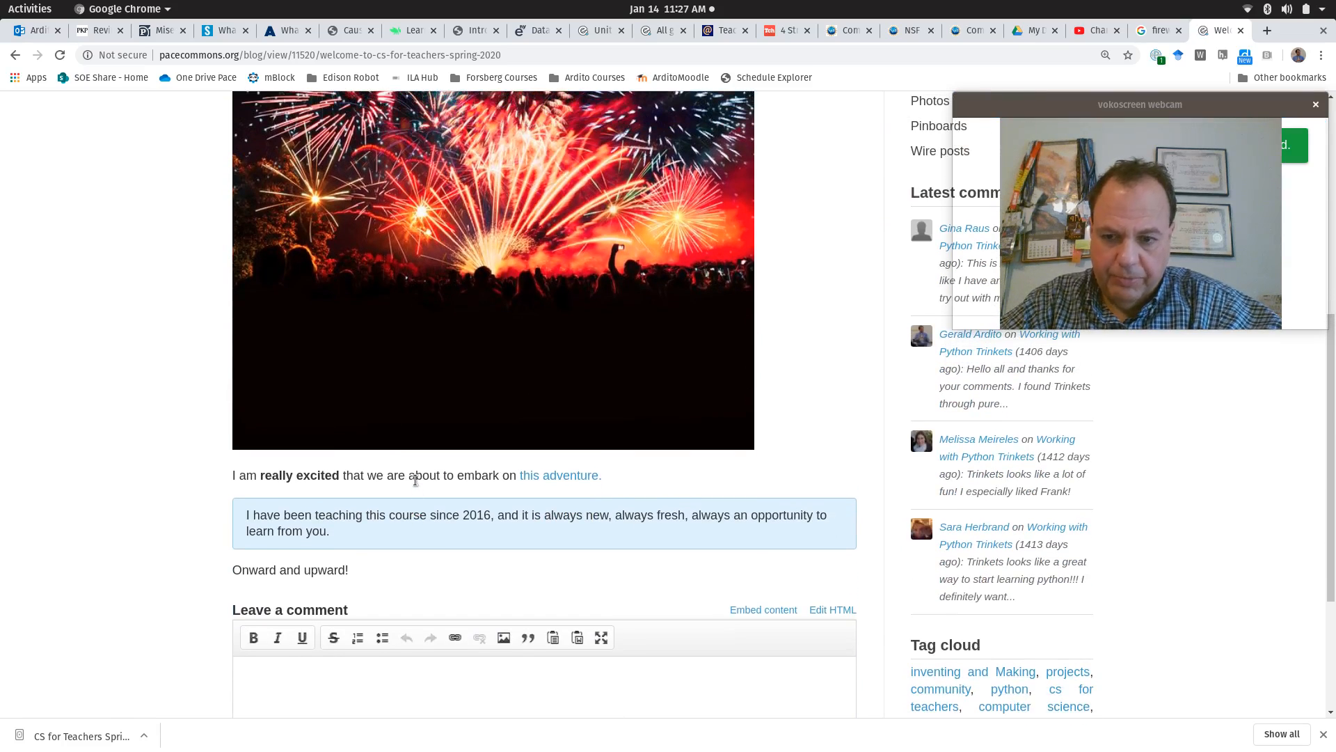
scroll(415, 478, "up", 6)
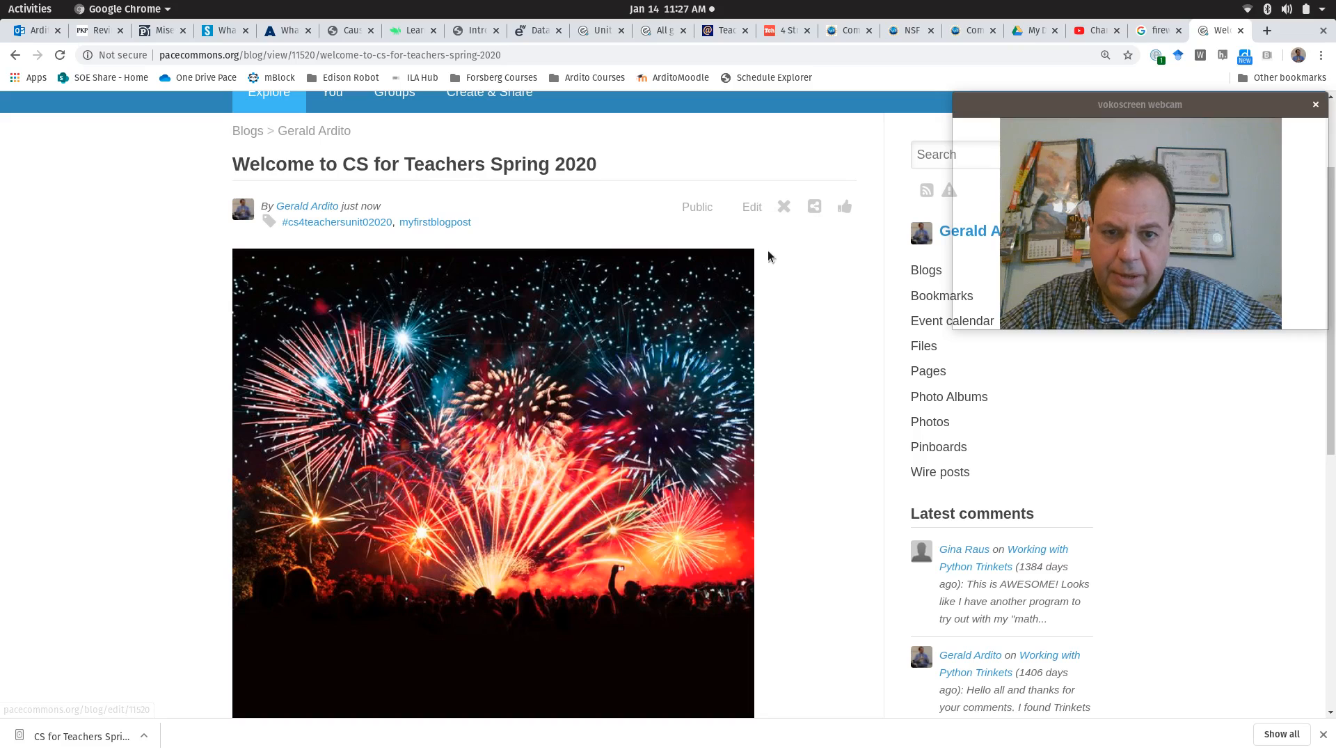
- Like the Welcome to CS for Teachers Spring 2020 post and list all content tagged #cs4teachersunit02020
scroll(644, 309, "down", 1)
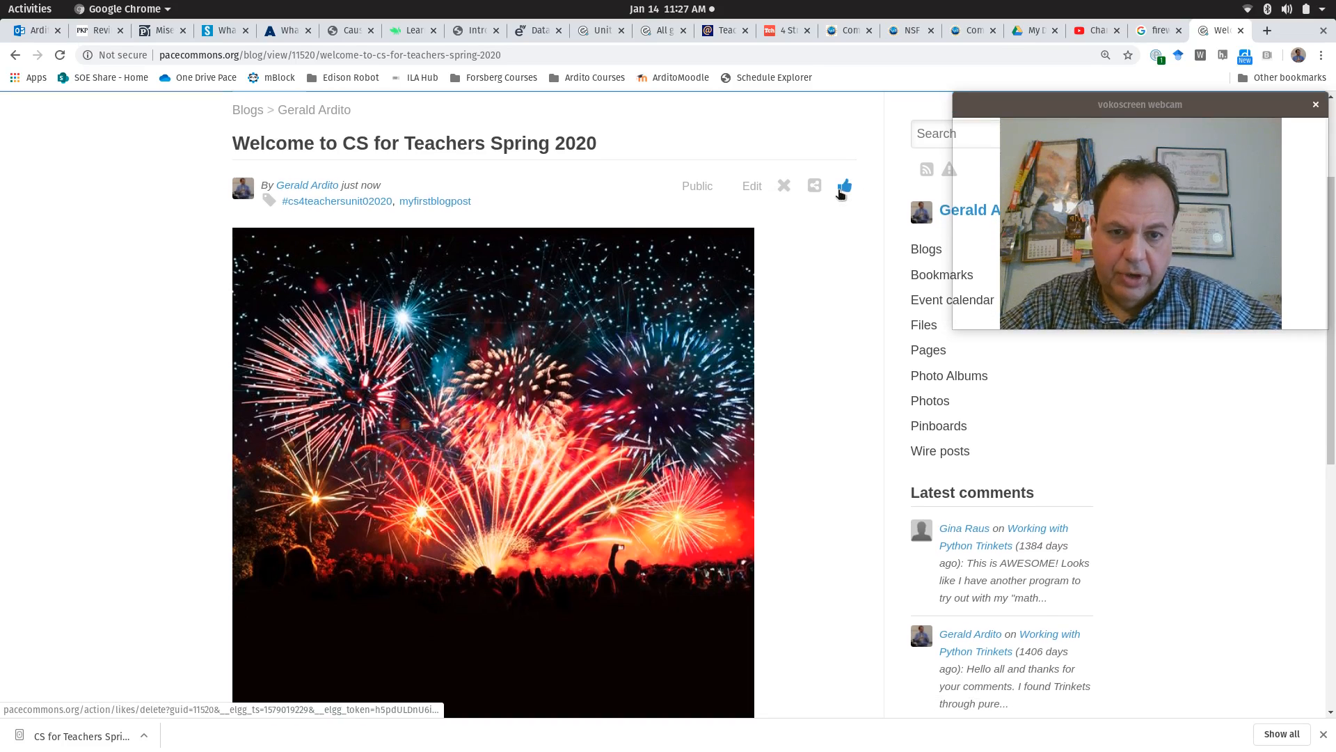
left_click(842, 189)
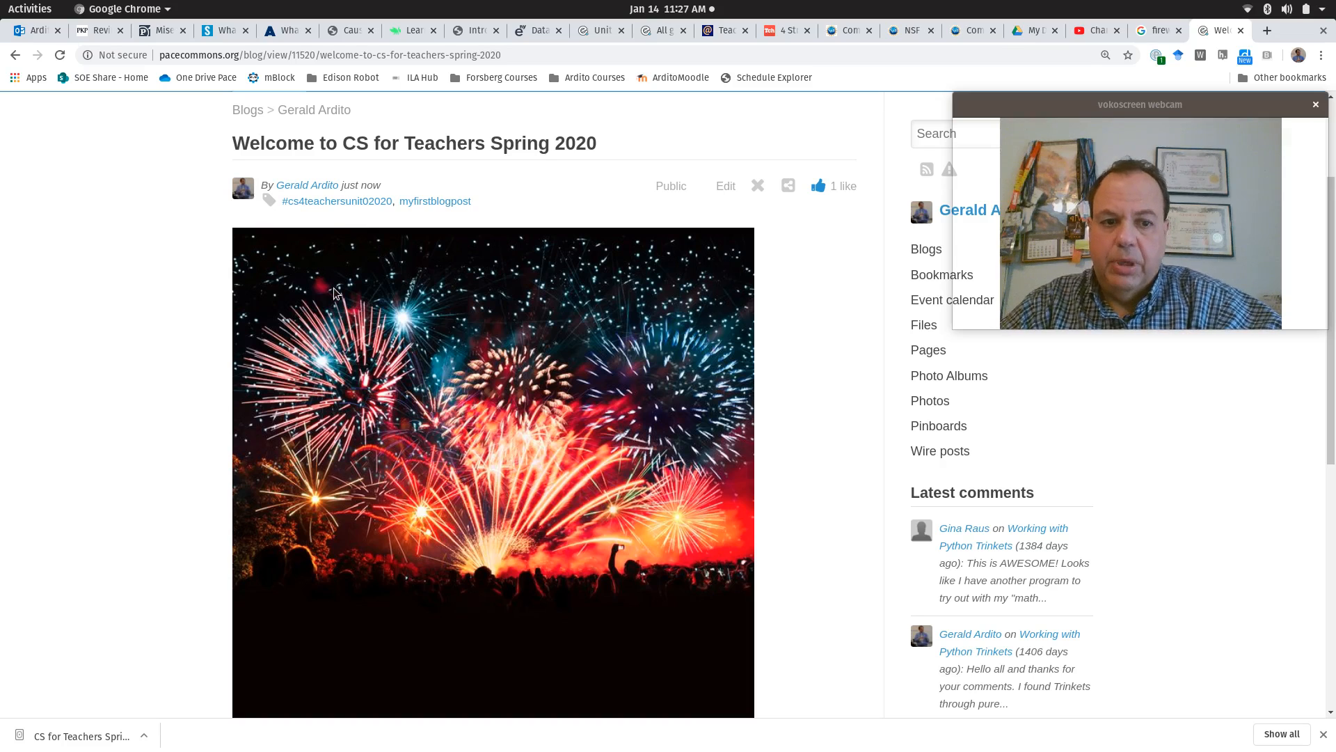
left_click(357, 202)
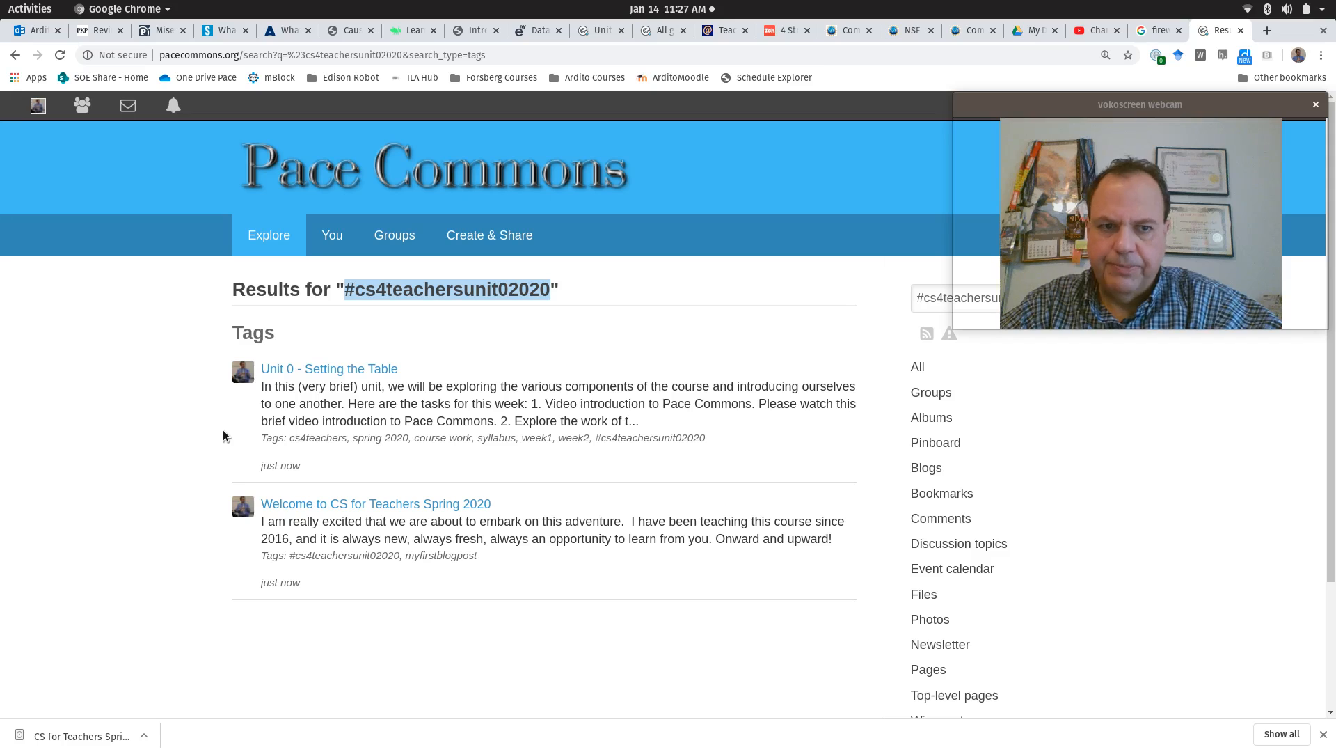
left_click(1036, 219)
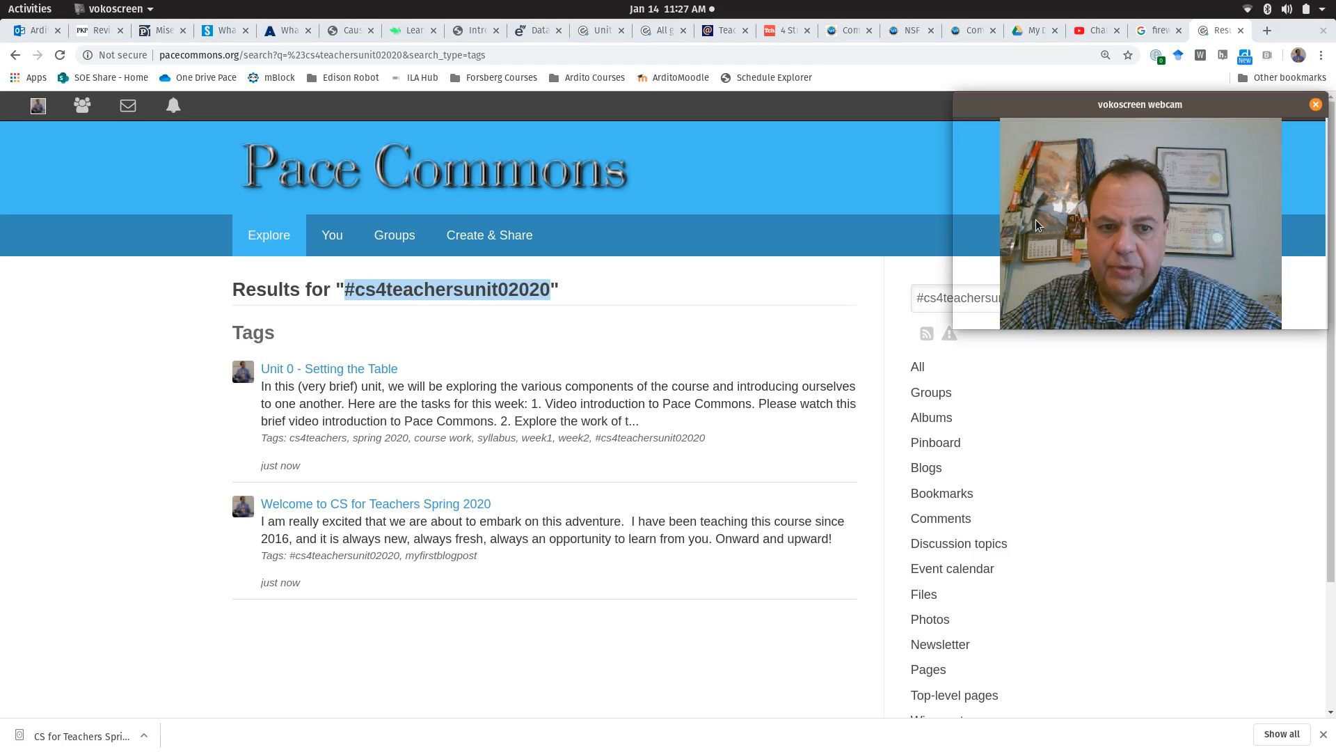
key("alt+Tab")
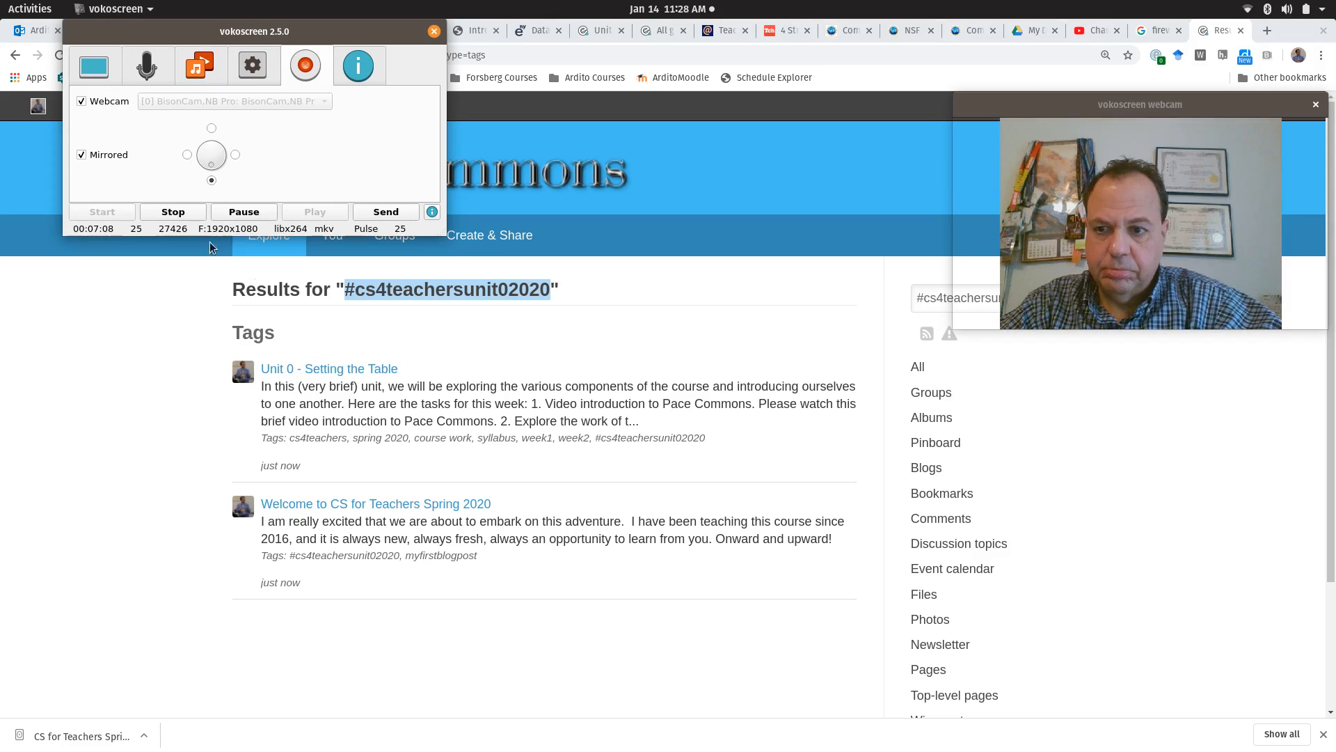